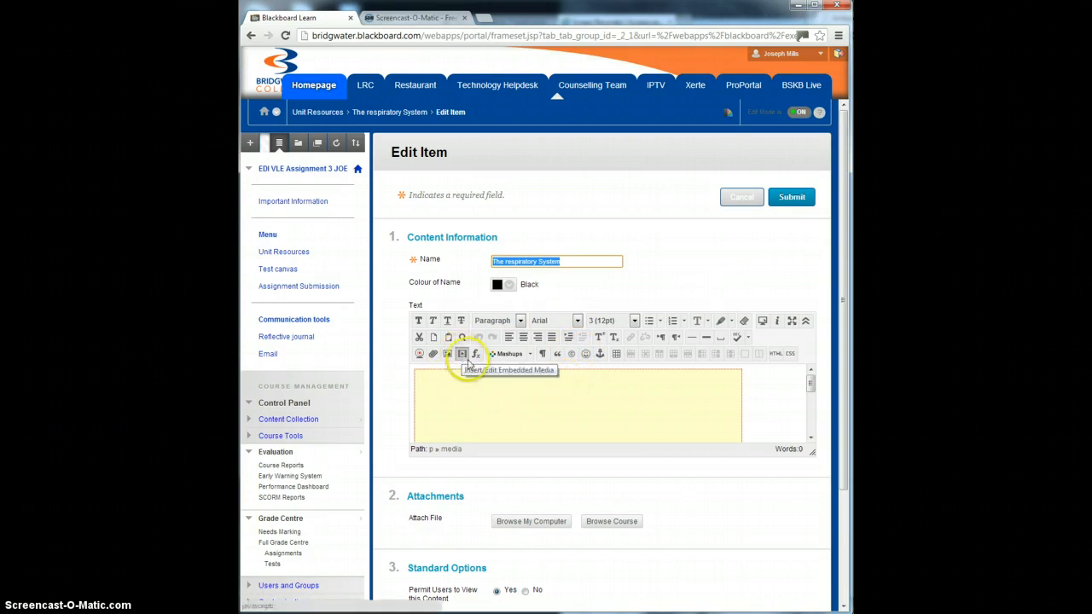
Step: Review the embedded media's General, Advanced and Source settings in The respiratory System item, and submit the item
mouse_move(810, 386)
left_mouse_down()
mouse_move(810, 400)
mouse_move(813, 382)
left_mouse_up()
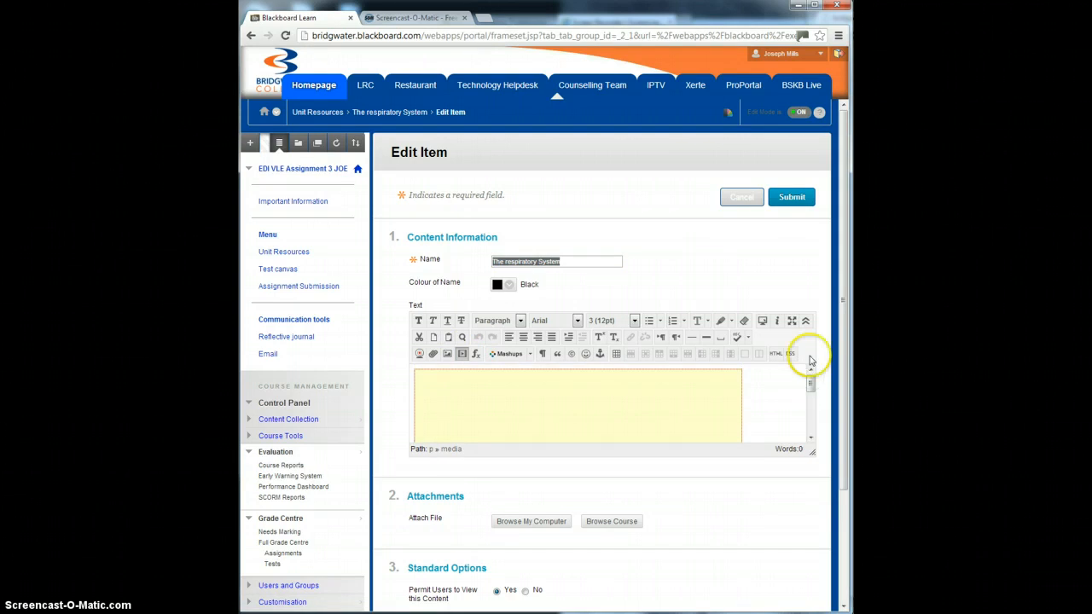
left_click_drag(841, 253, 841, 379)
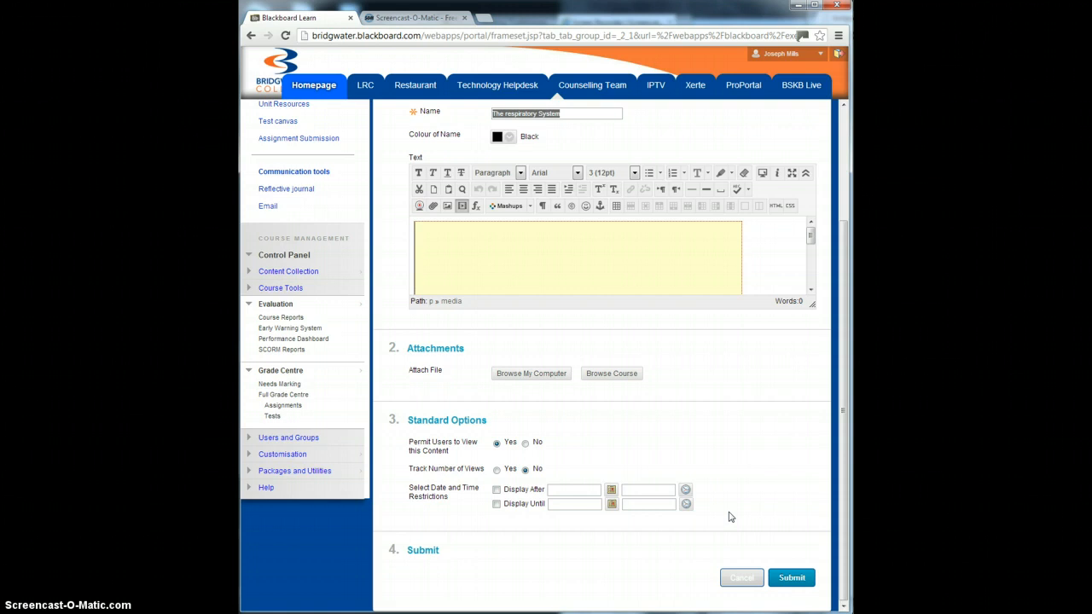
scroll(749, 461, "up", 3)
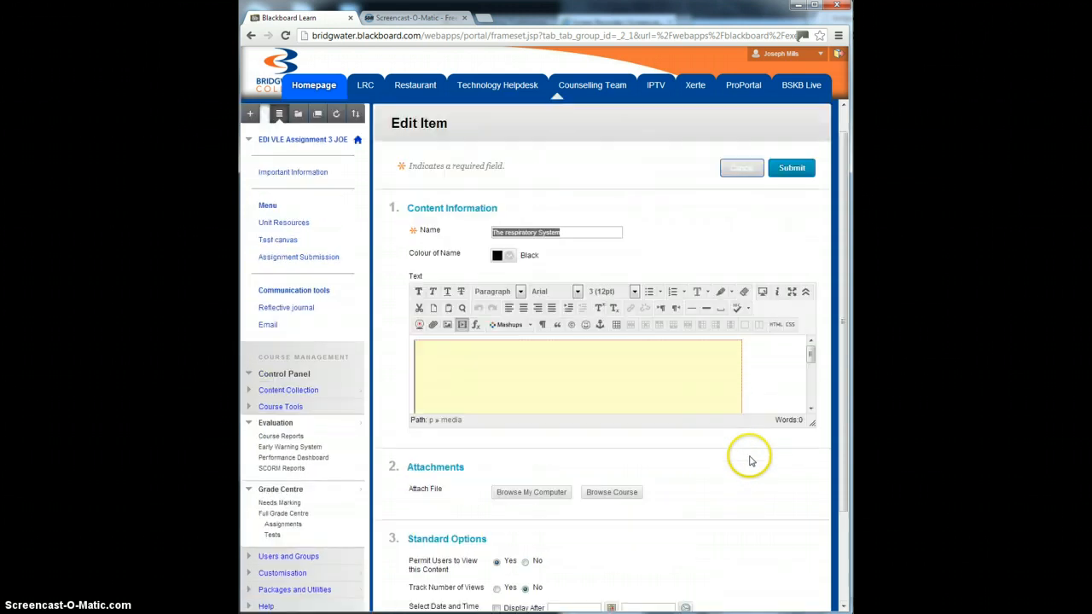
left_click(461, 326)
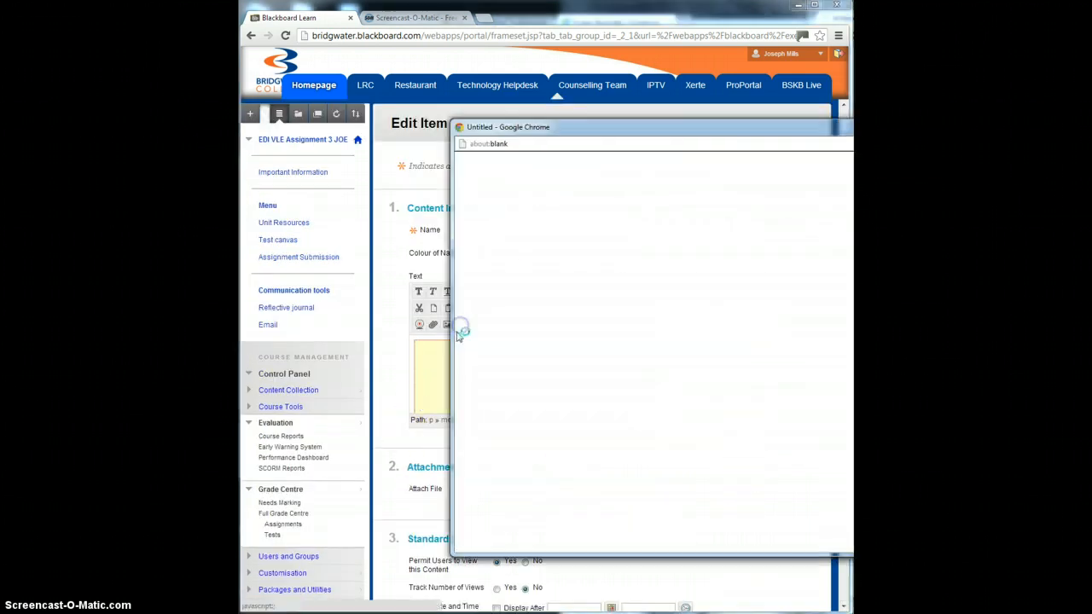
left_click_drag(551, 126, 354, 106)
left_click(368, 139)
left_click(390, 175)
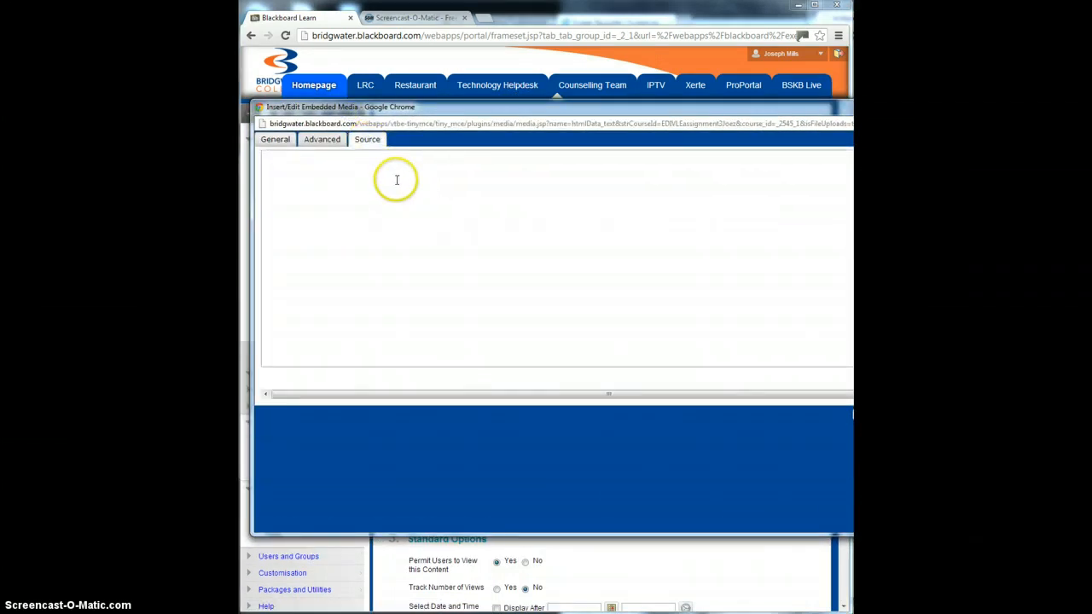
left_click(275, 140)
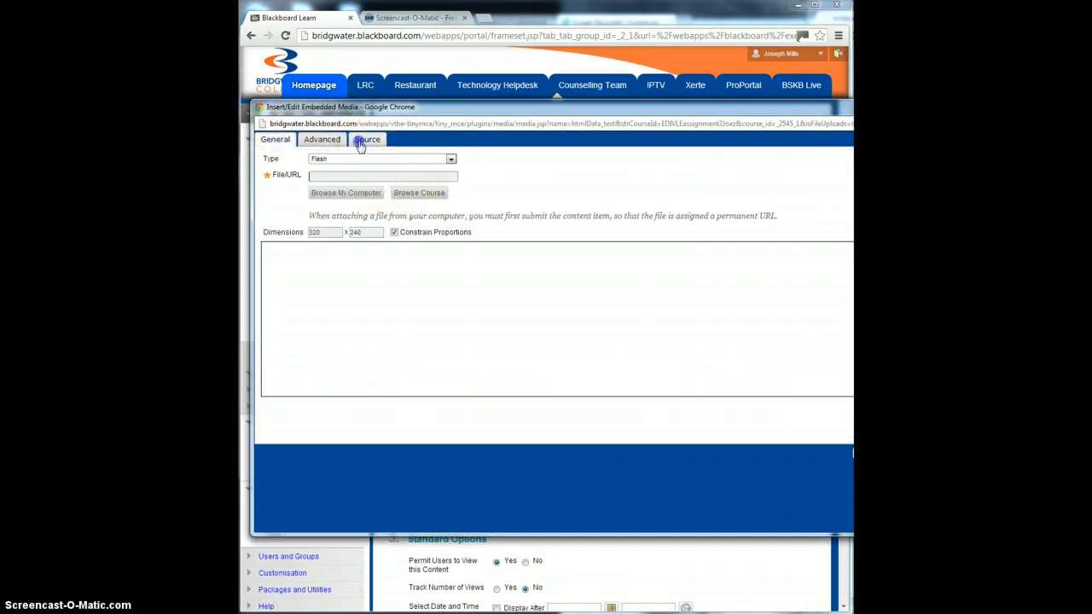
left_click(367, 140)
left_click(275, 140)
left_click(321, 140)
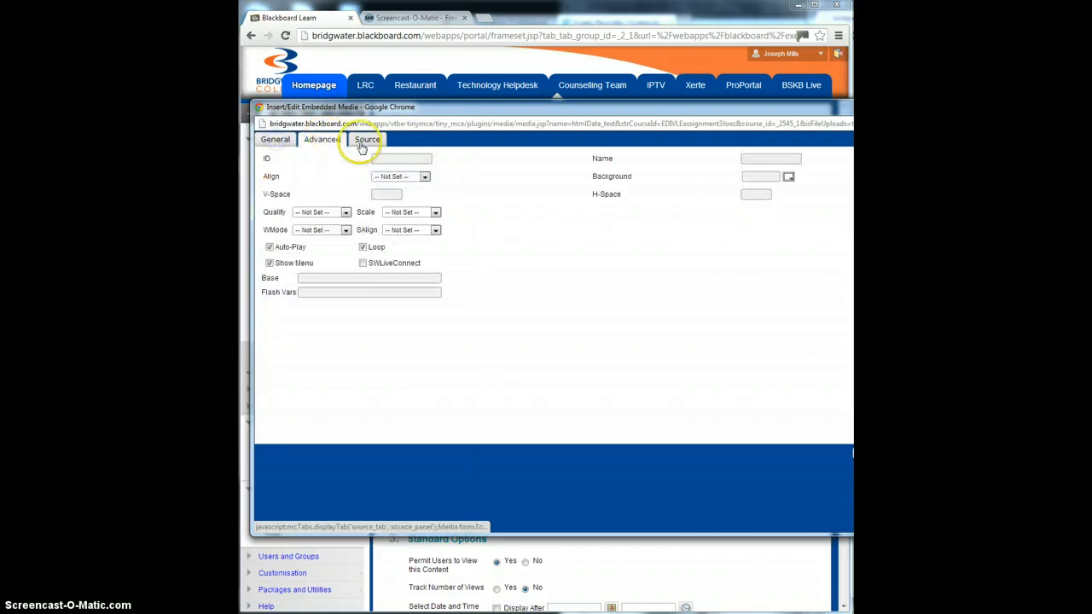
left_click(365, 140)
left_click_drag(507, 116, 344, 132)
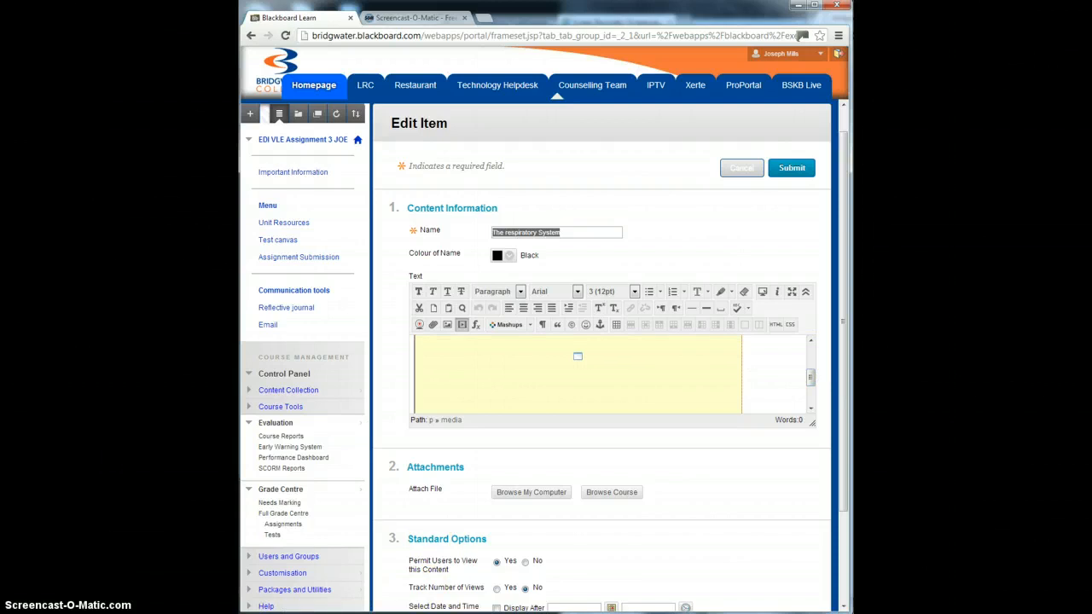
left_click(791, 168)
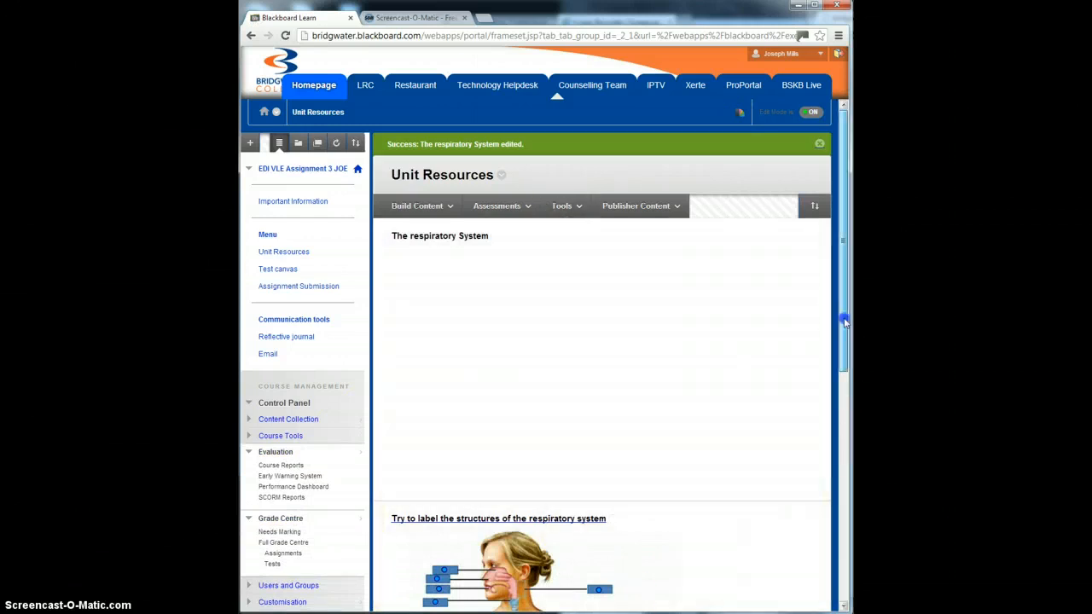
Step: Open the "Try to label the structures of the respiratory system" web link for editing, review its URL and description image, and submit it
left_click_drag(845, 322, 839, 273)
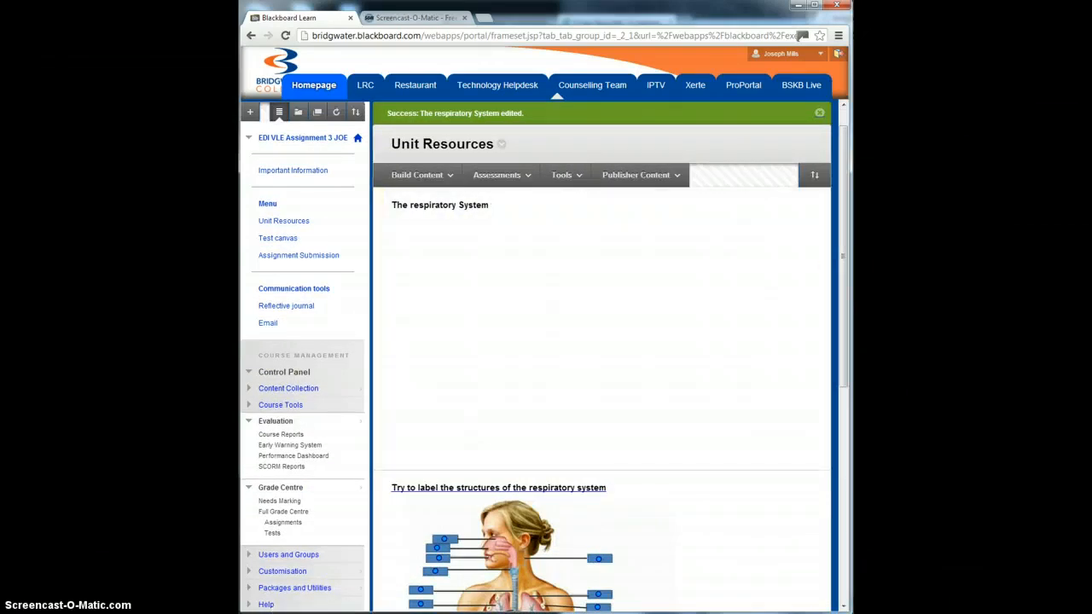
scroll(841, 273, "down", 2)
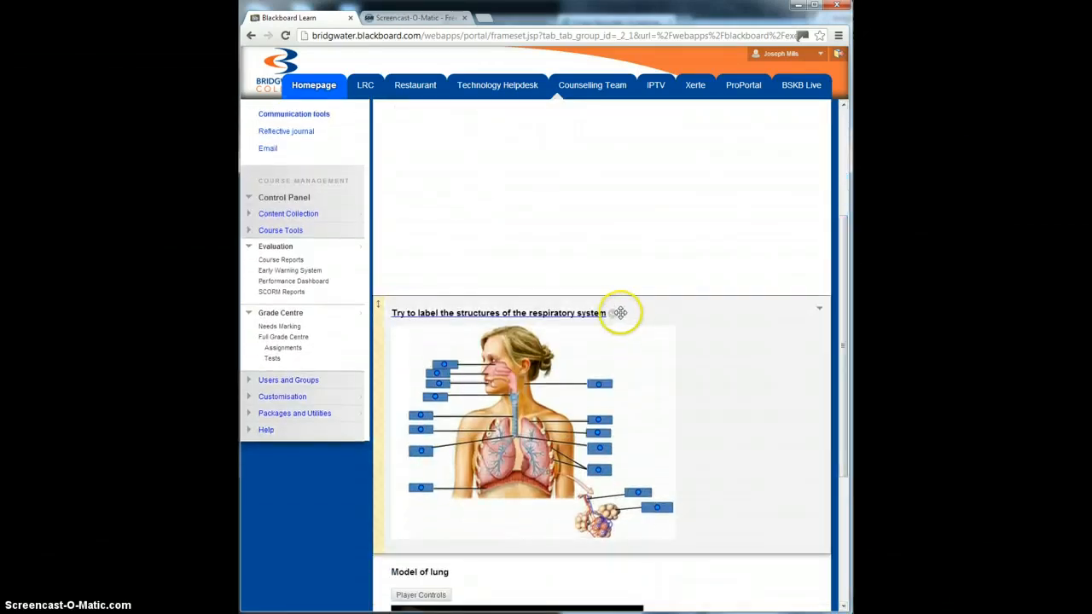
left_click(614, 314)
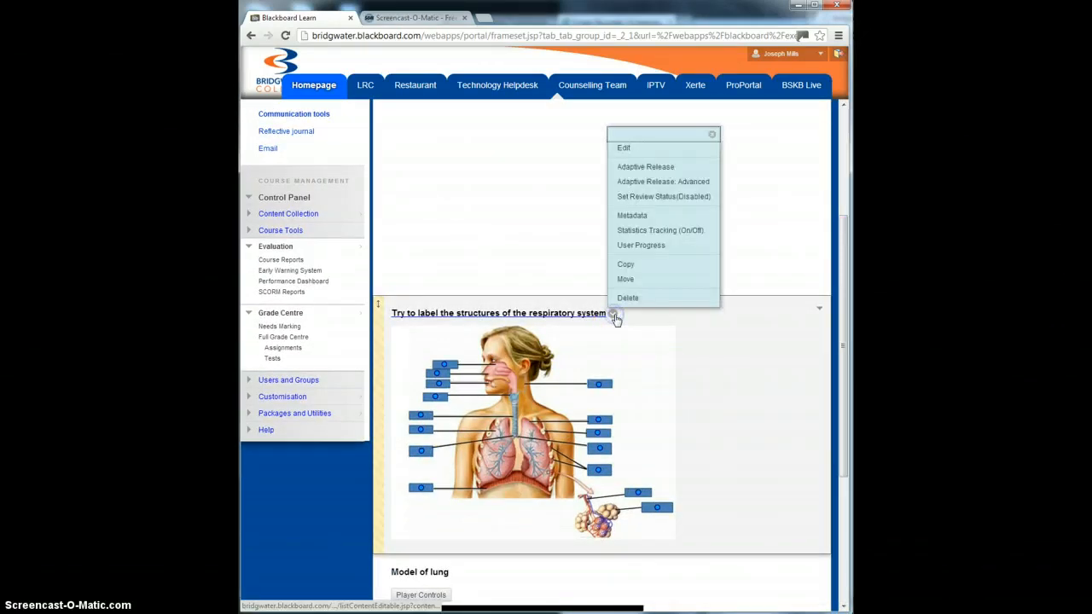
left_click(622, 148)
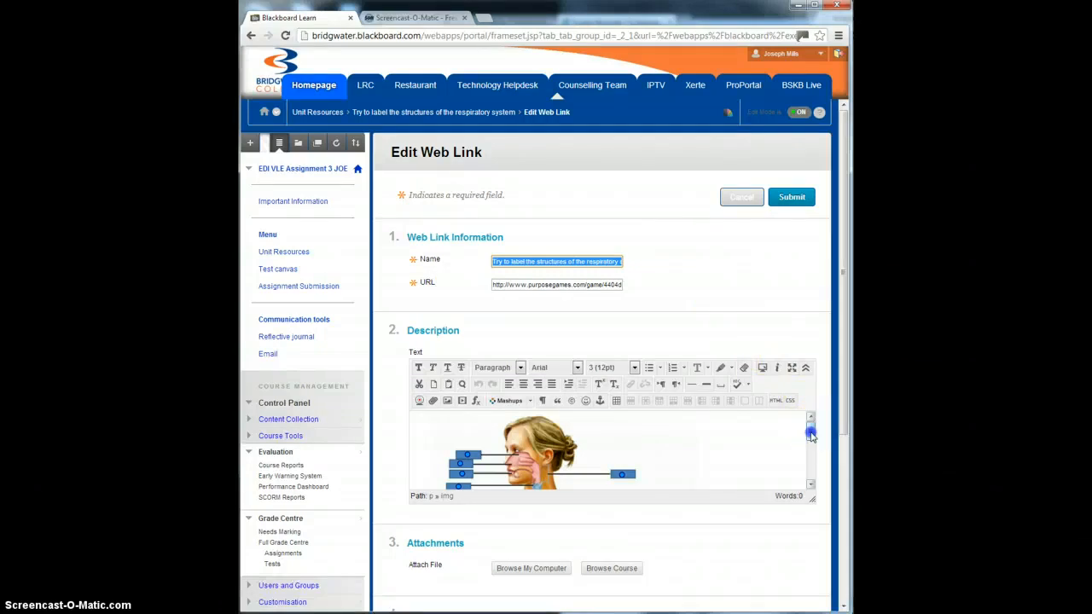
mouse_move(810, 435)
left_mouse_down()
mouse_move(808, 469)
mouse_move(811, 430)
left_mouse_up()
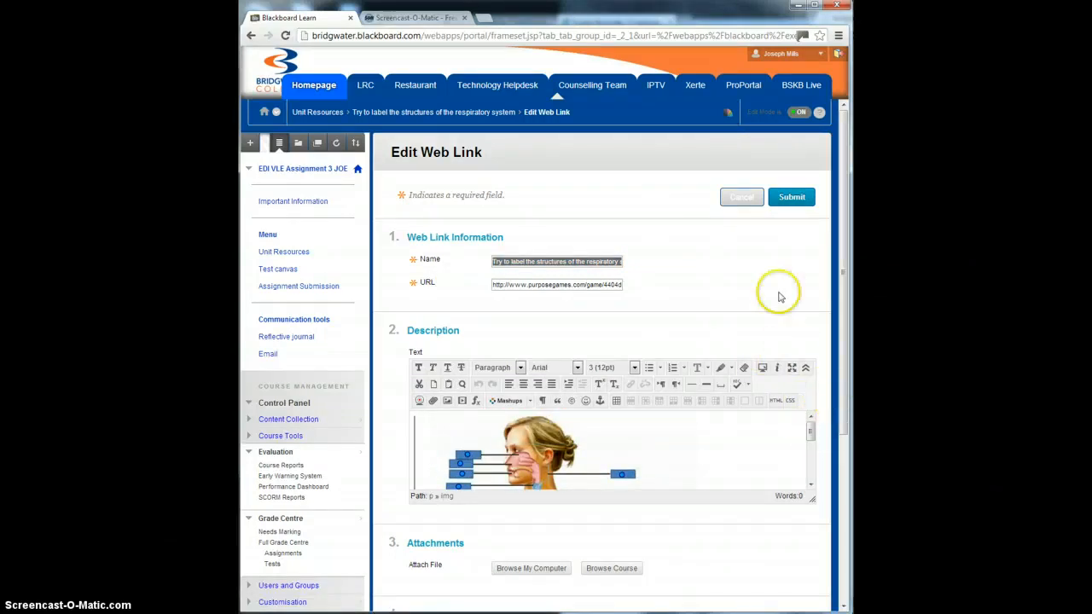
left_click(780, 198)
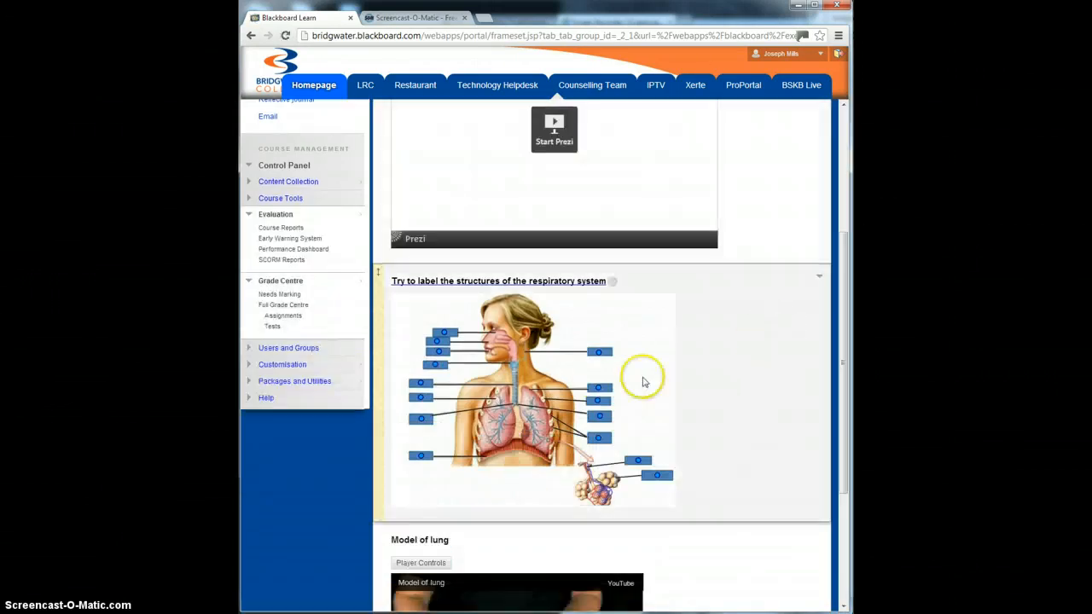
Step: Review the Unit Resources content, open the "Model of lung" video item for editing, inspect its description, and submit it
scroll(593, 417, "up", 2)
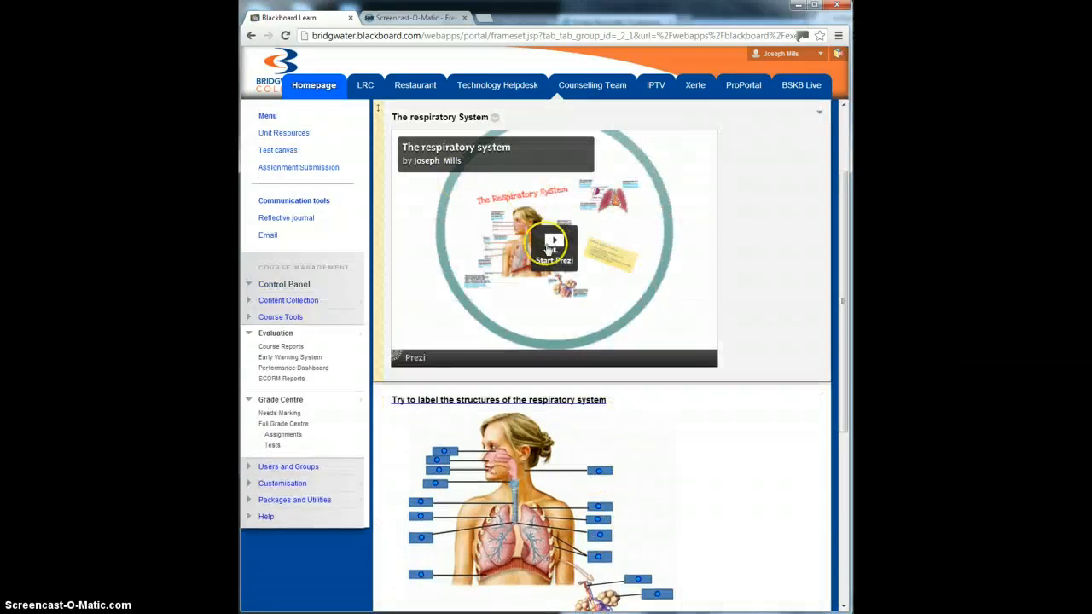
scroll(597, 362, "down", 4)
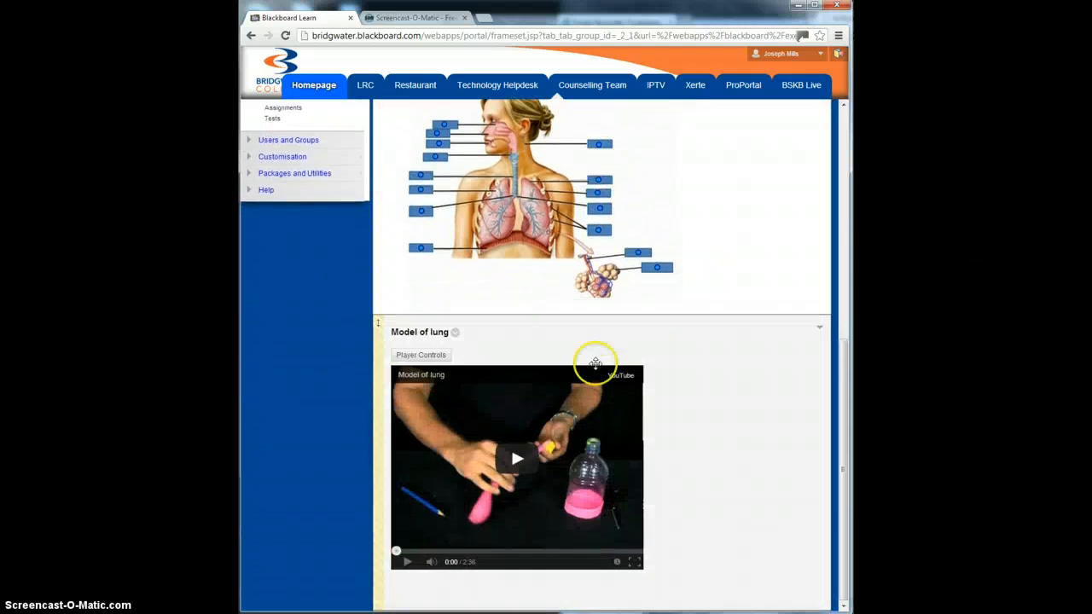
scroll(595, 364, "up", 3)
scroll(595, 368, "up", 1)
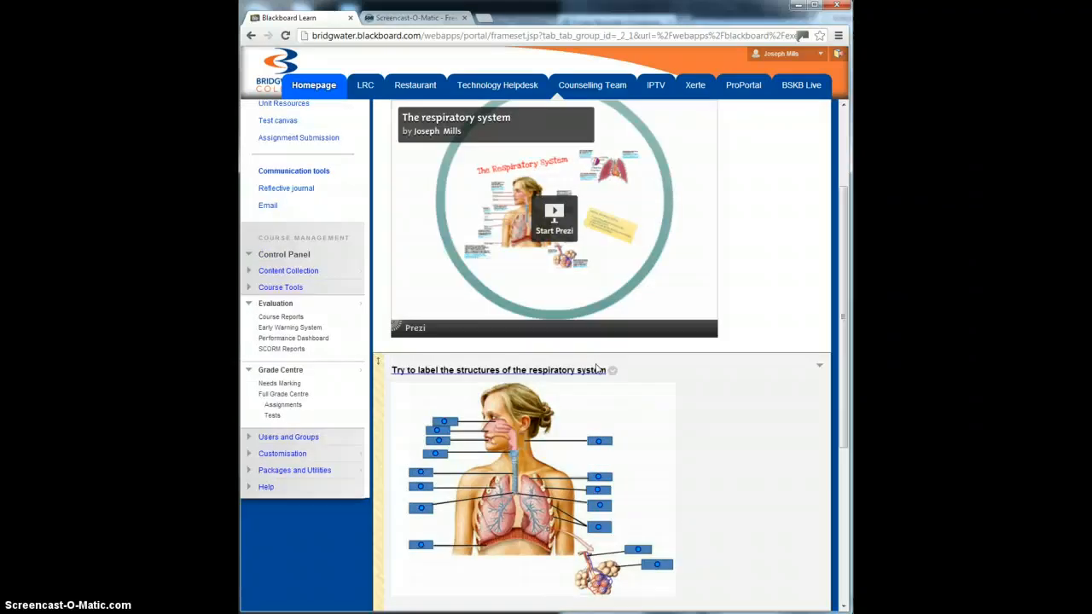
scroll(660, 413, "down", 4)
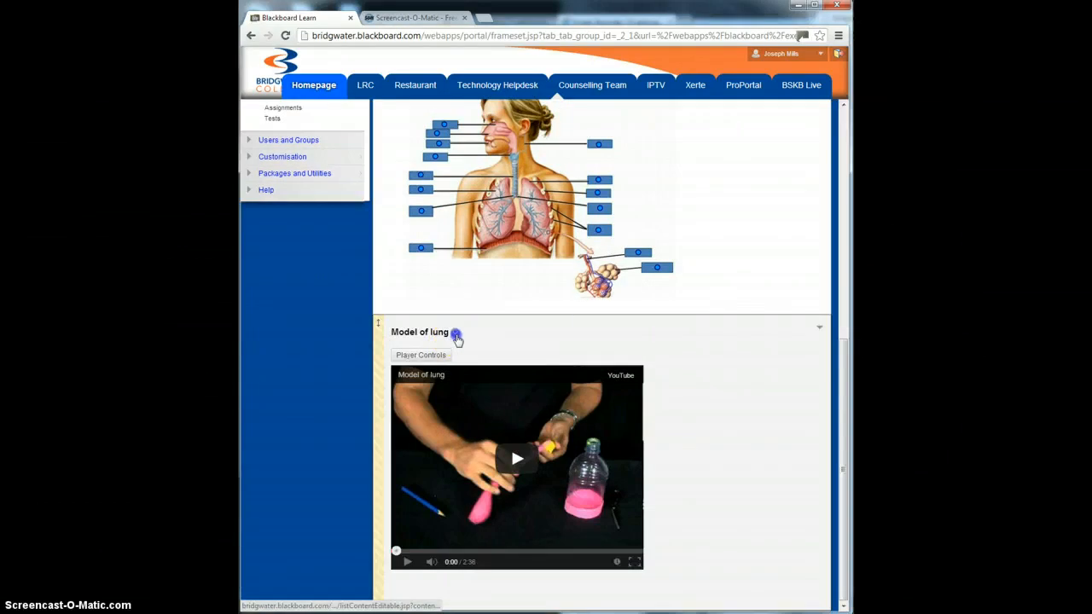
left_click(455, 334)
left_click(467, 167)
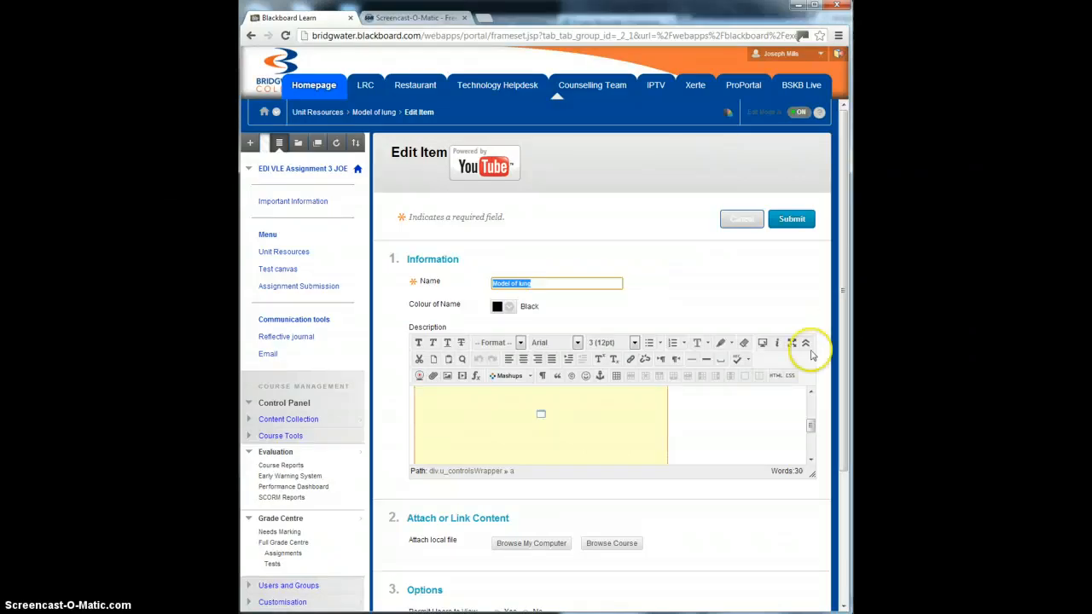
left_click_drag(840, 324, 829, 291)
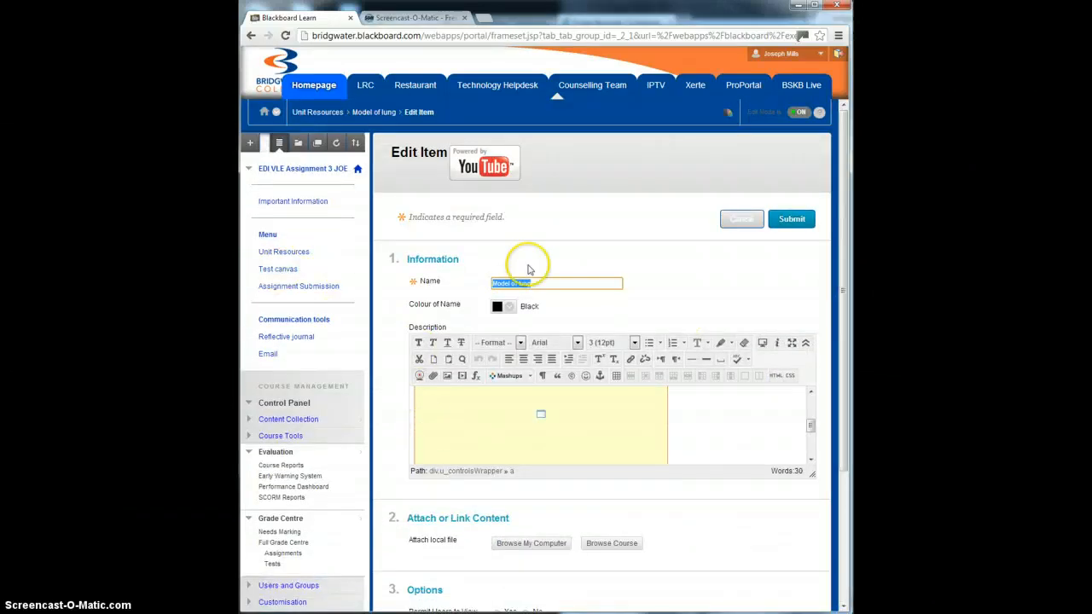
left_click(791, 218)
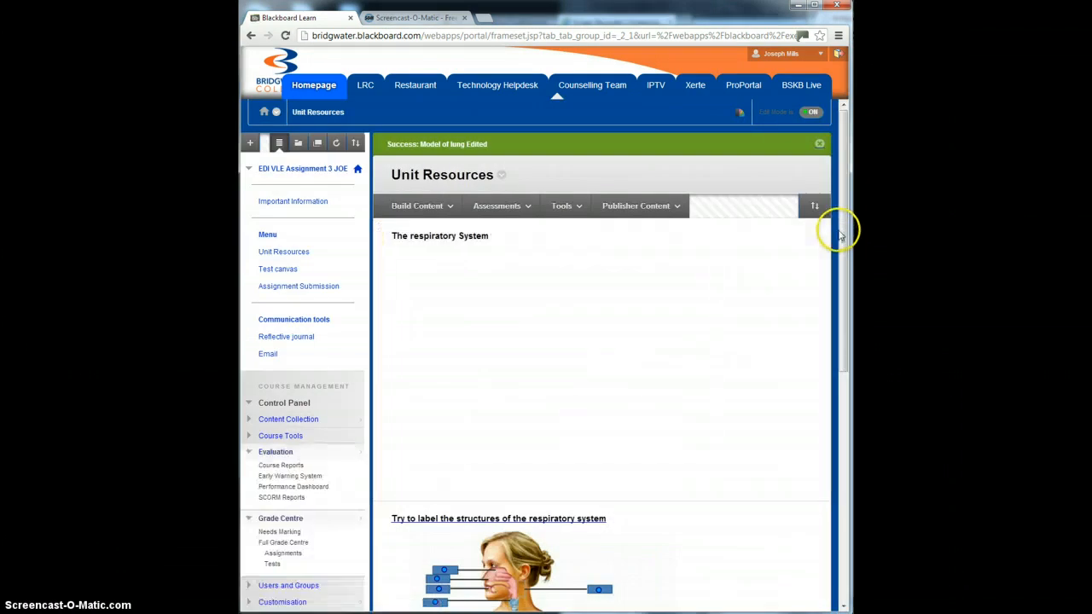
Step: Open the respiratory system structures test in Test canvas for editing and review its matching question and answer items
left_click_drag(841, 222, 845, 256)
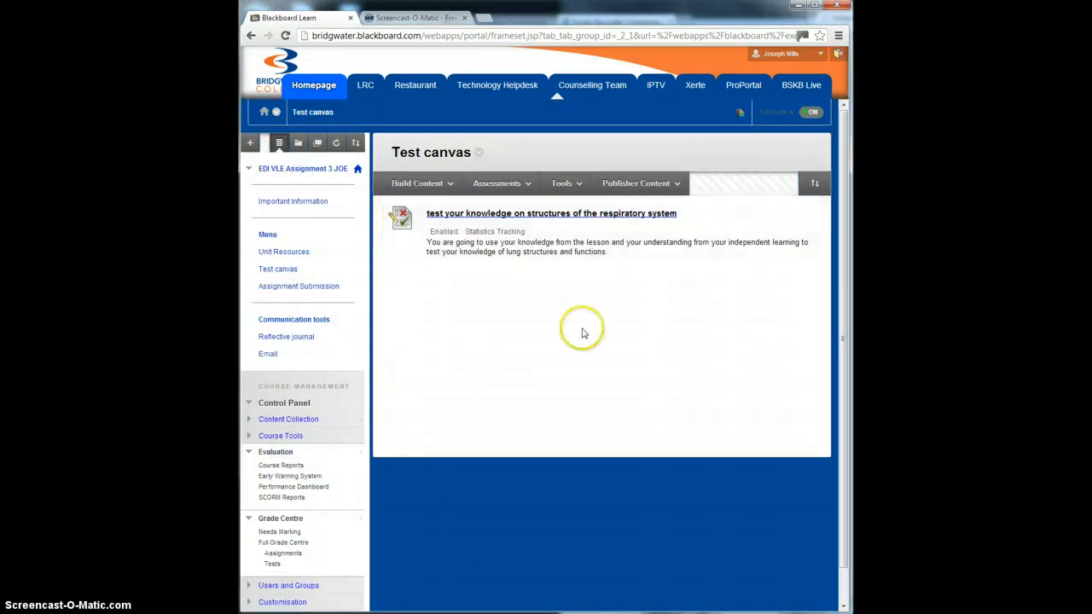
left_click(683, 213)
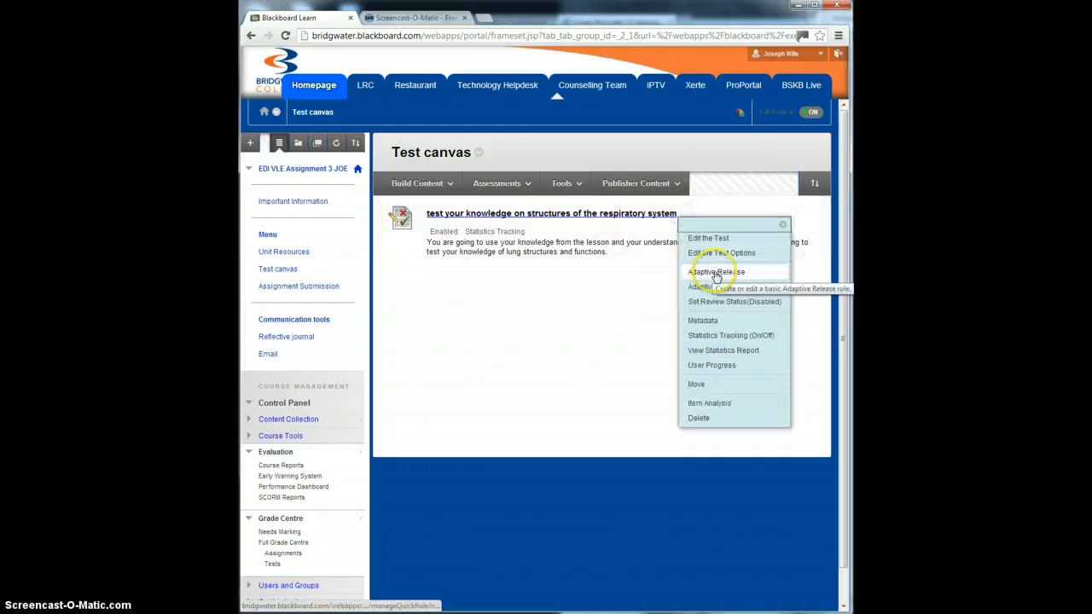
left_click(722, 239)
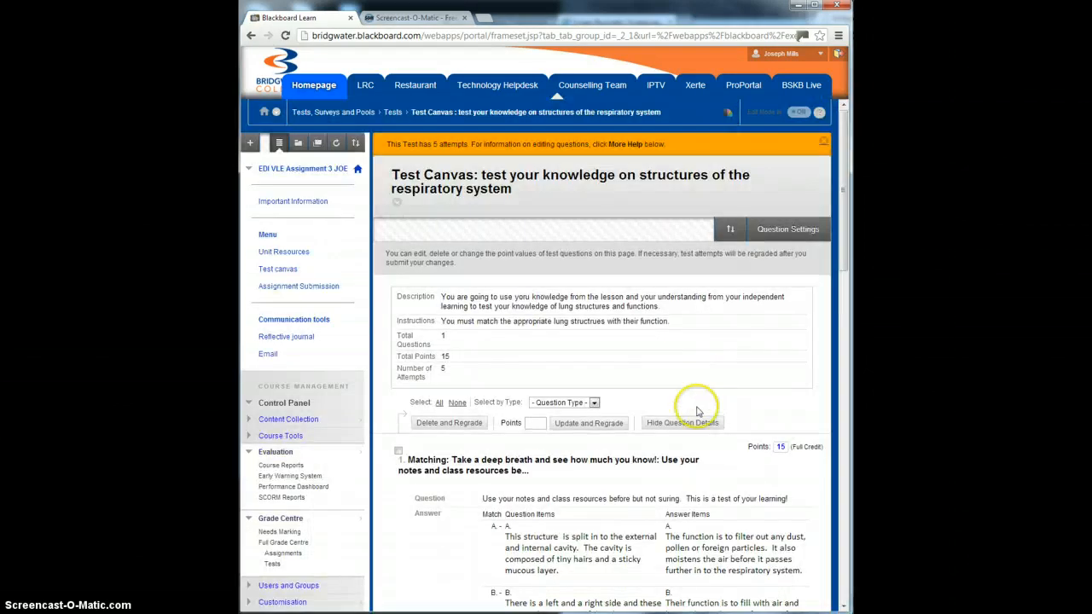
left_click_drag(845, 182, 836, 238)
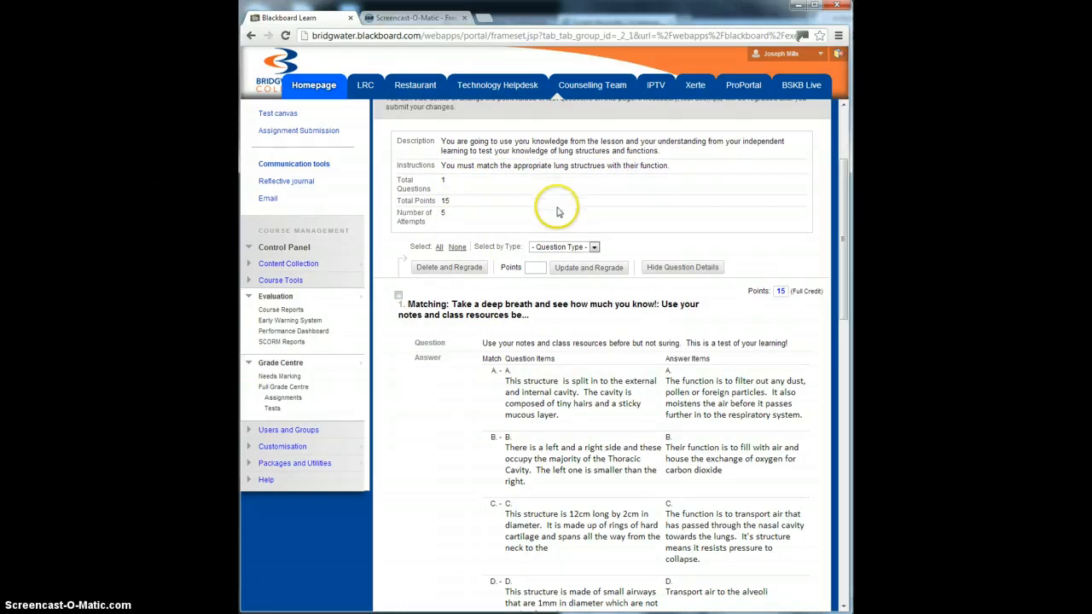
scroll(559, 211, "up", 1)
scroll(572, 256, "down", 8)
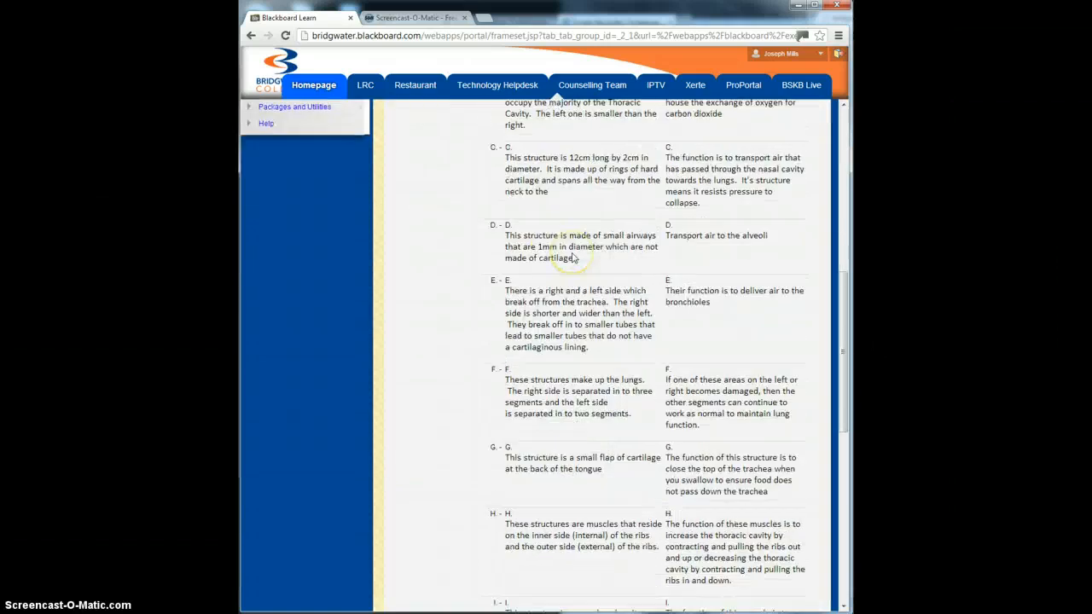
scroll(706, 353, "down", 3)
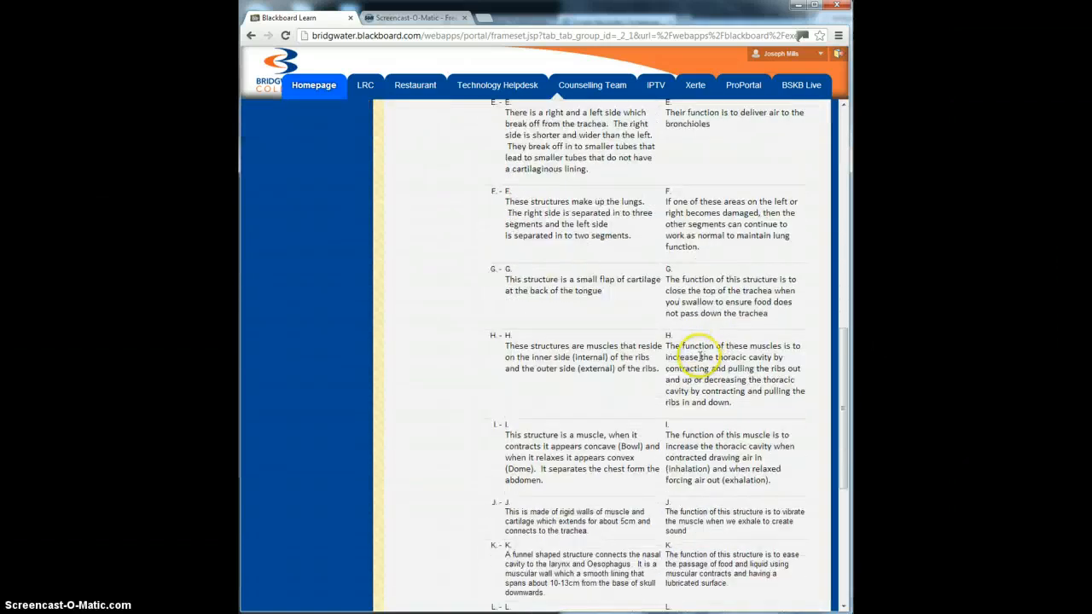
scroll(687, 419, "down", 4)
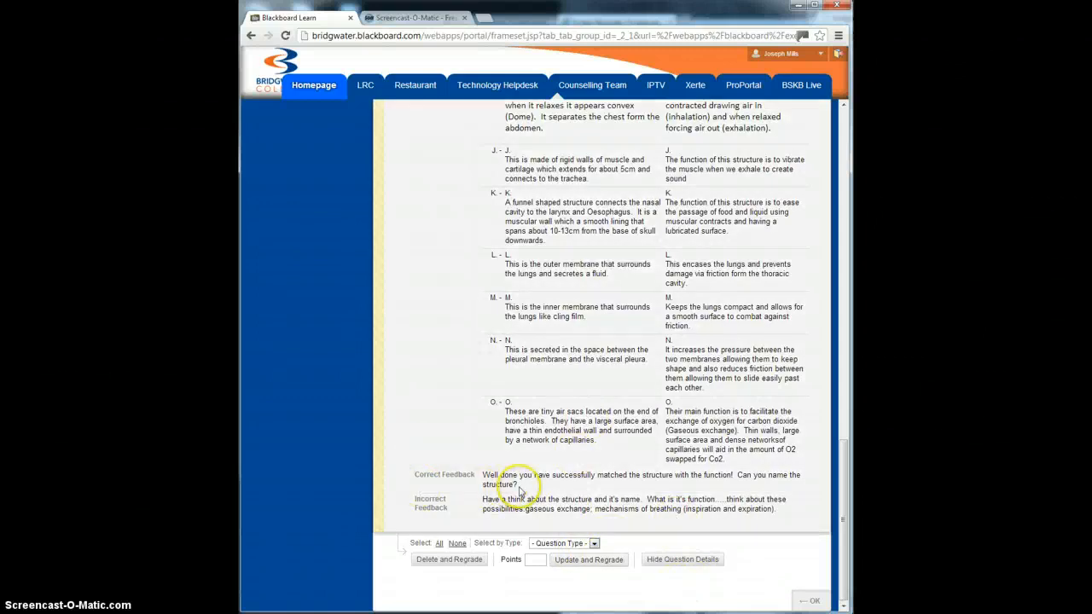
Step: Examine the matching question's correct and incorrect feedback, recheck the test details, and return to Test canvas
left_click_drag(777, 510, 441, 480)
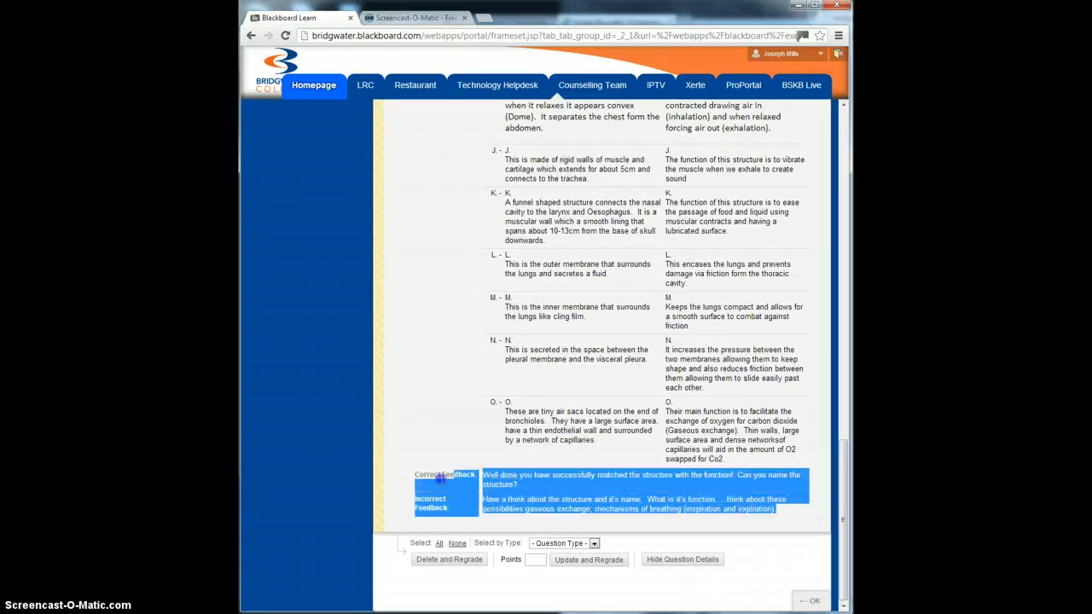
left_click(573, 510)
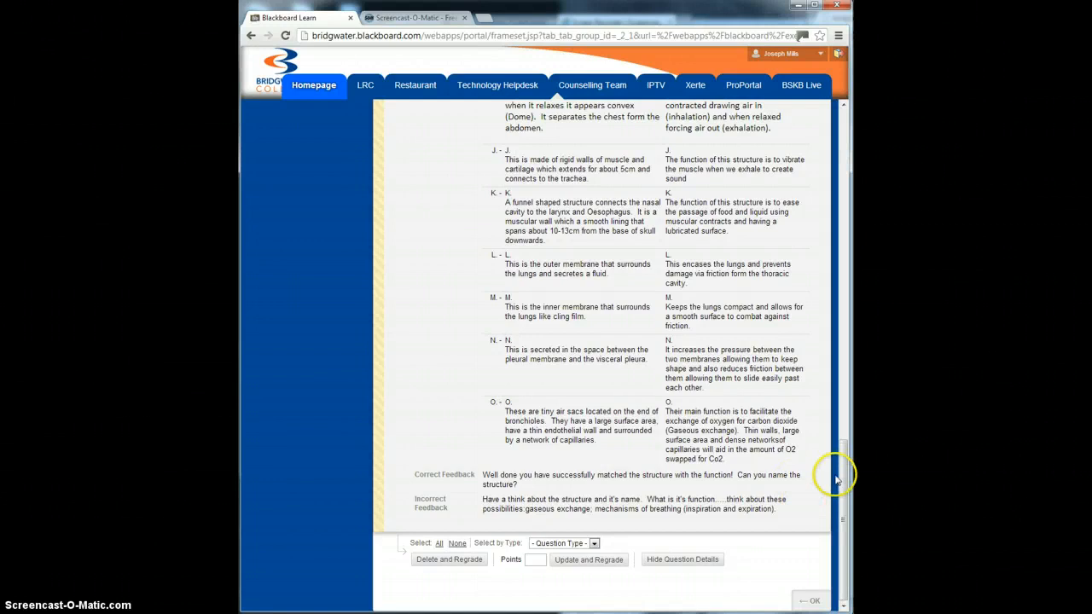
scroll(841, 470, "up", 10)
scroll(836, 480, "up", 4)
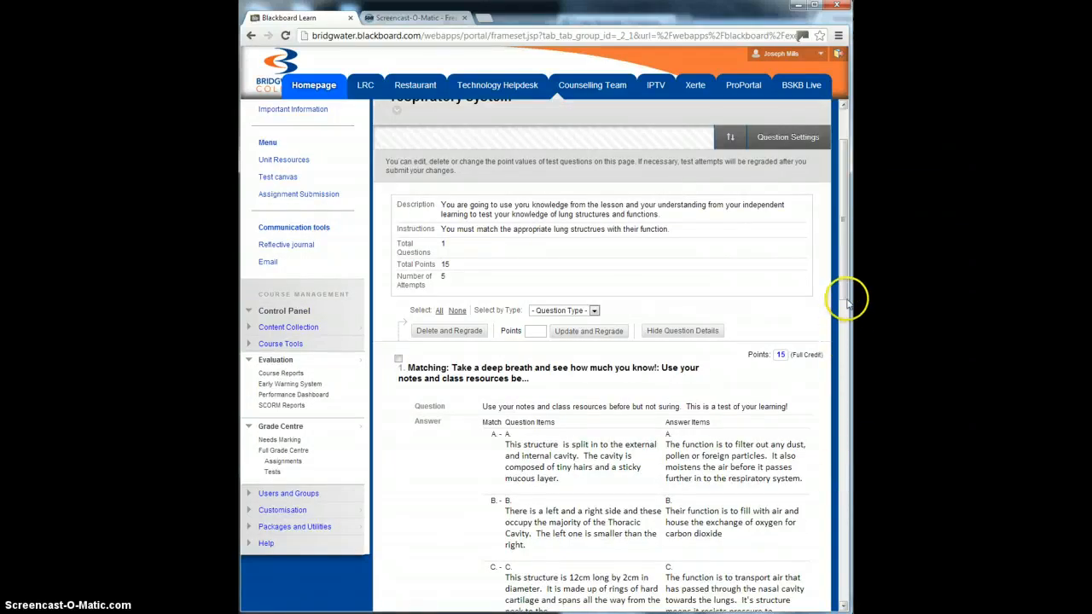
scroll(841, 247, "up", 2)
left_click_drag(841, 207, 839, 558)
left_click(810, 600)
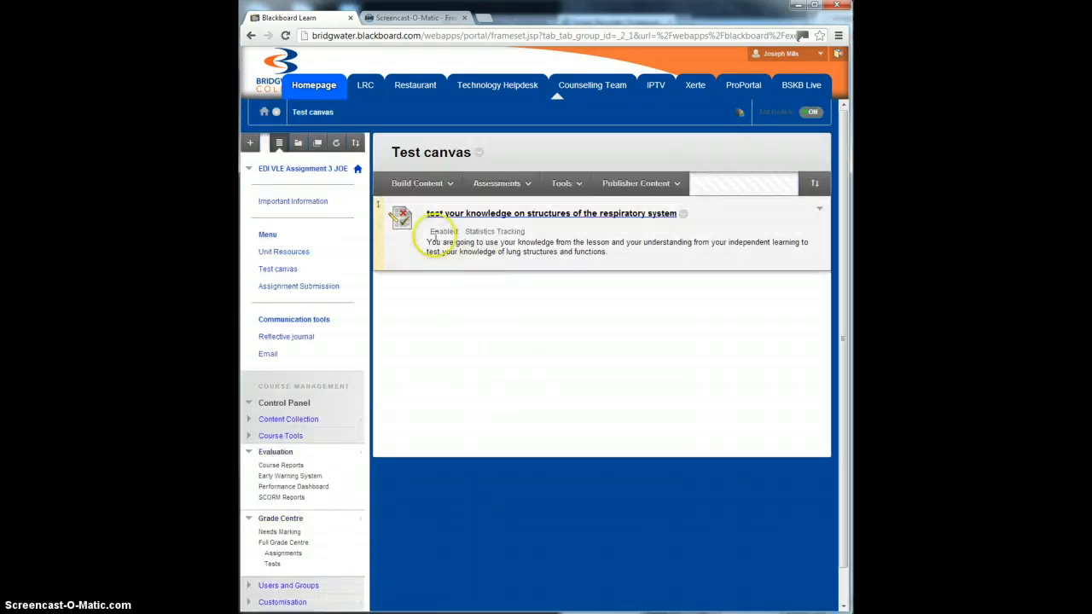
Step: Open the Assignment Submission area of the course
left_click(529, 235)
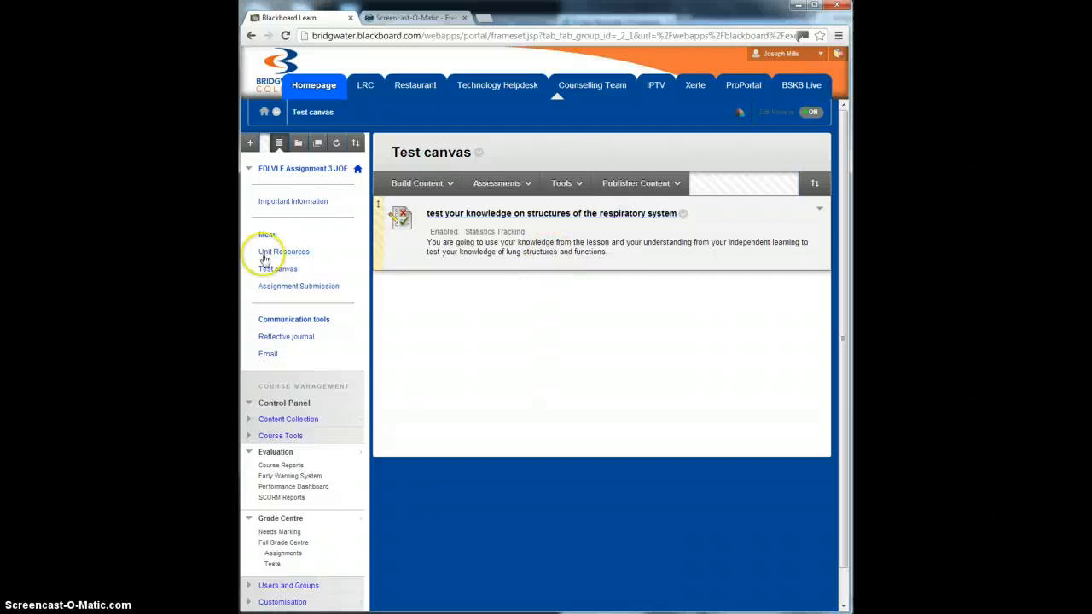
left_click(297, 286)
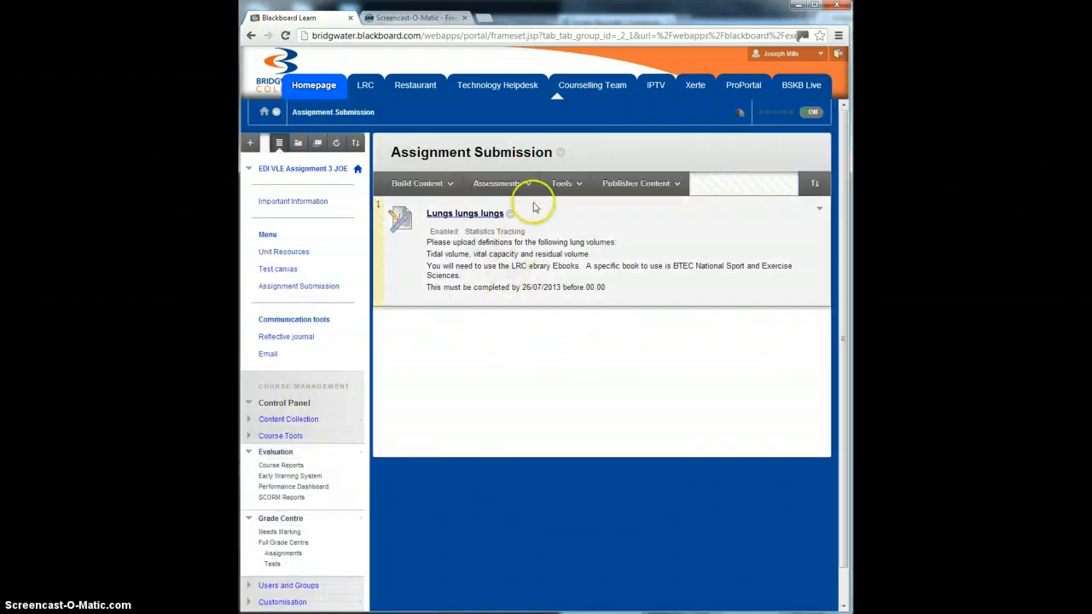
Step: Read through the "Lungs lungs lungs" assignment's upload instructions, including the recommended book and completion deadline
left_click_drag(606, 288, 399, 223)
left_click(446, 330)
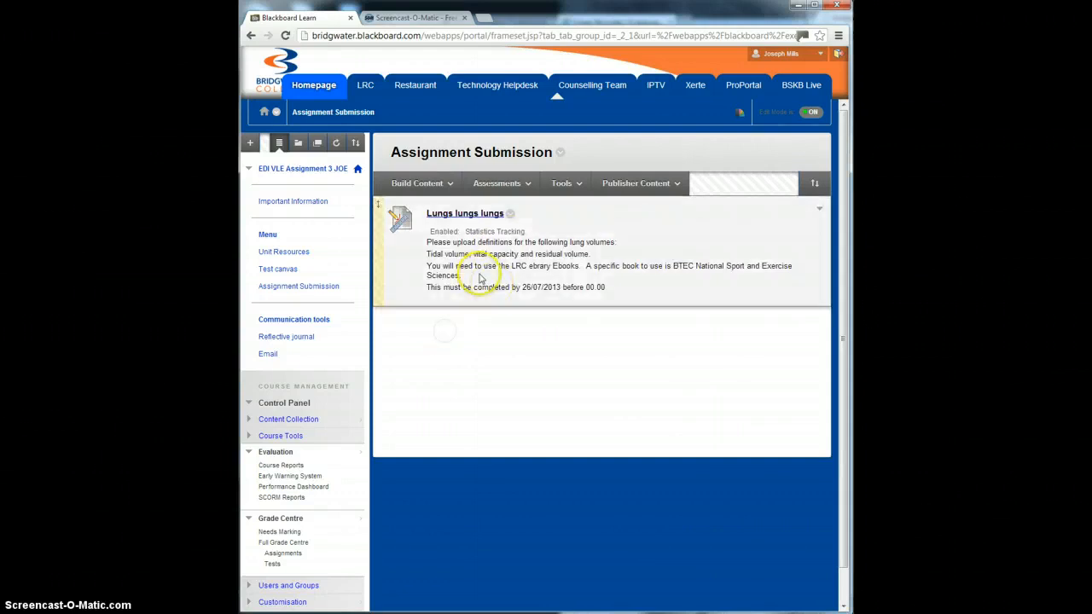
left_click_drag(608, 287, 422, 241)
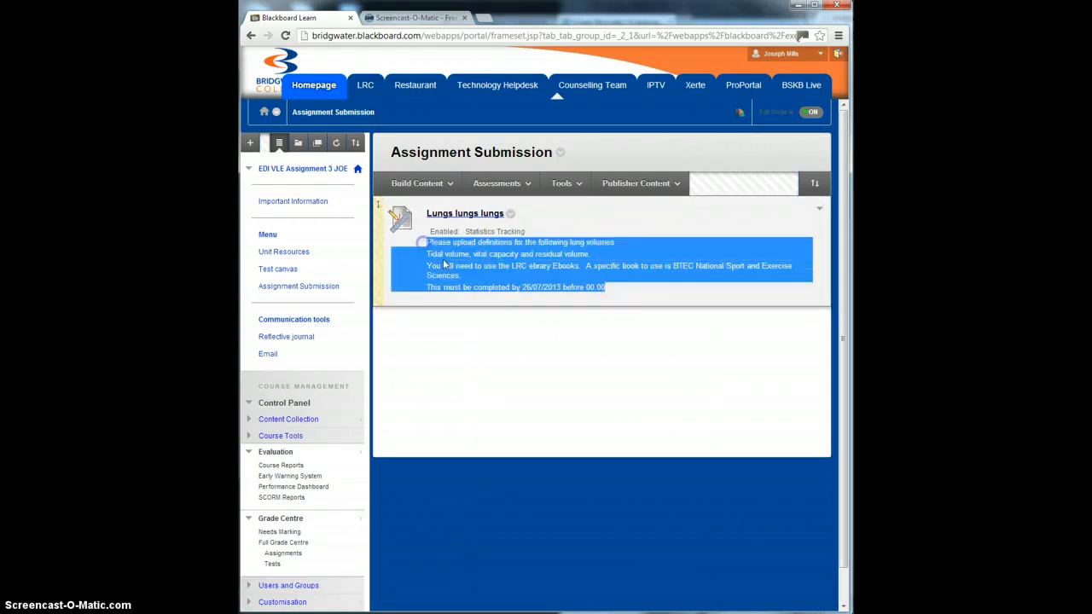
left_click(492, 320)
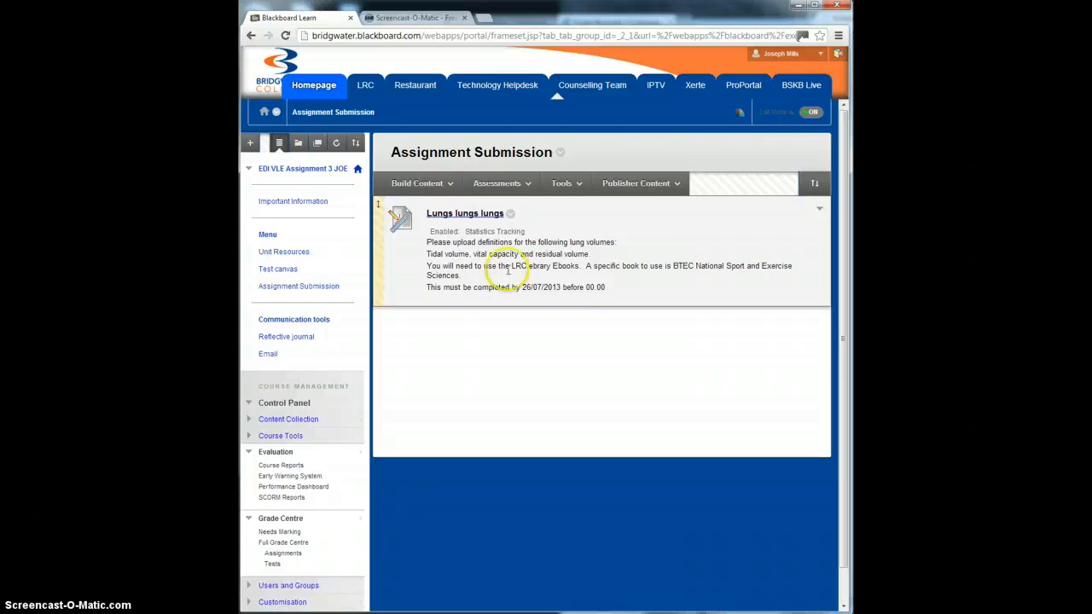
Step: Open the "Lungs lungs lungs" assignment for editing and examine its instructions text and deadline line
left_click(509, 214)
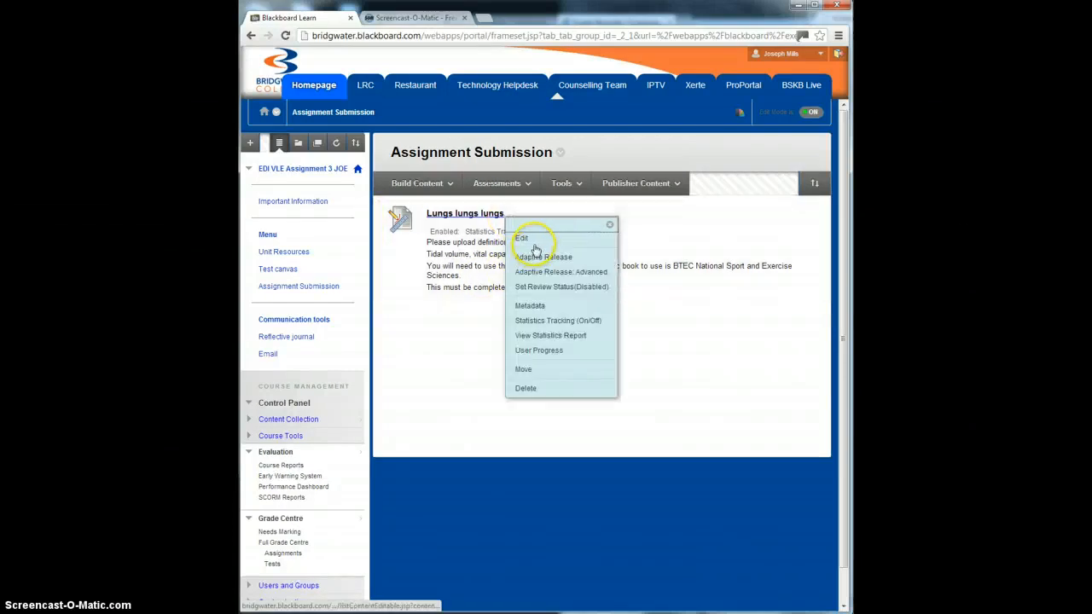
left_click(520, 238)
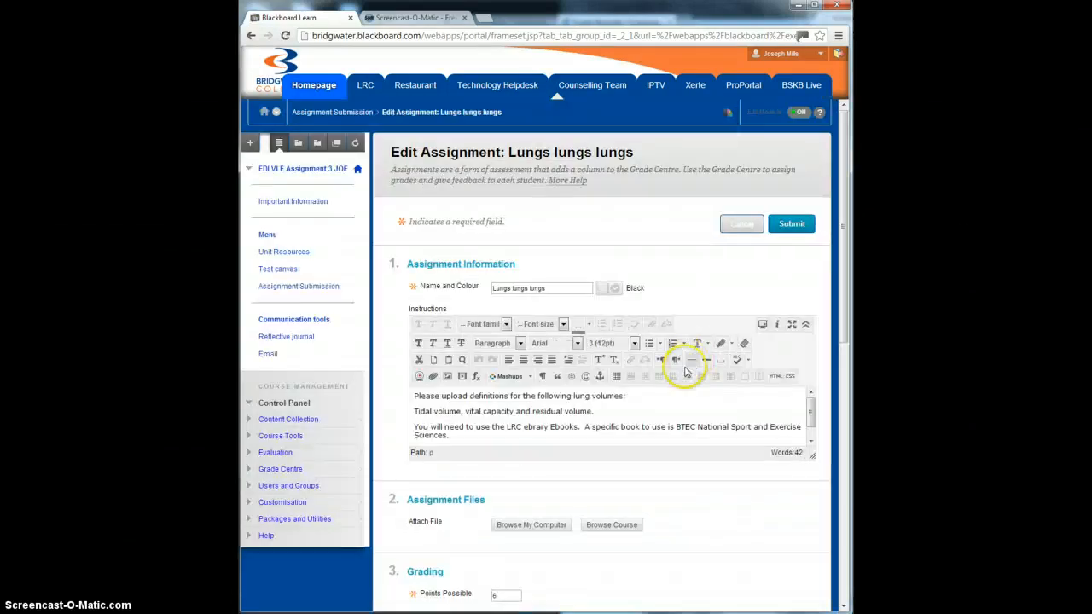
scroll(689, 392, "down", 1)
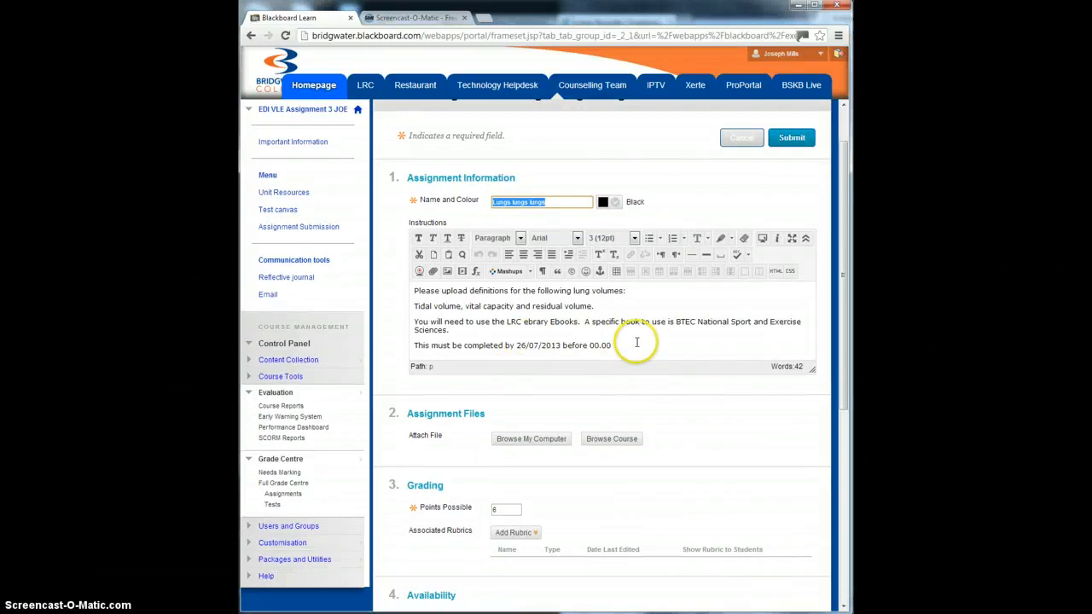
left_click_drag(635, 344, 401, 290)
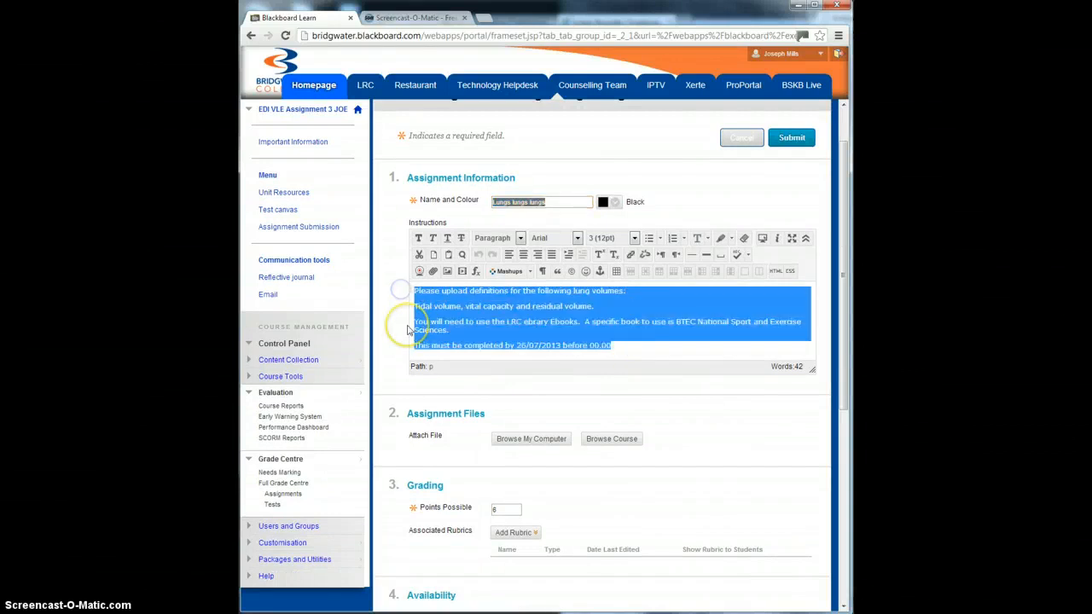
left_click(413, 320)
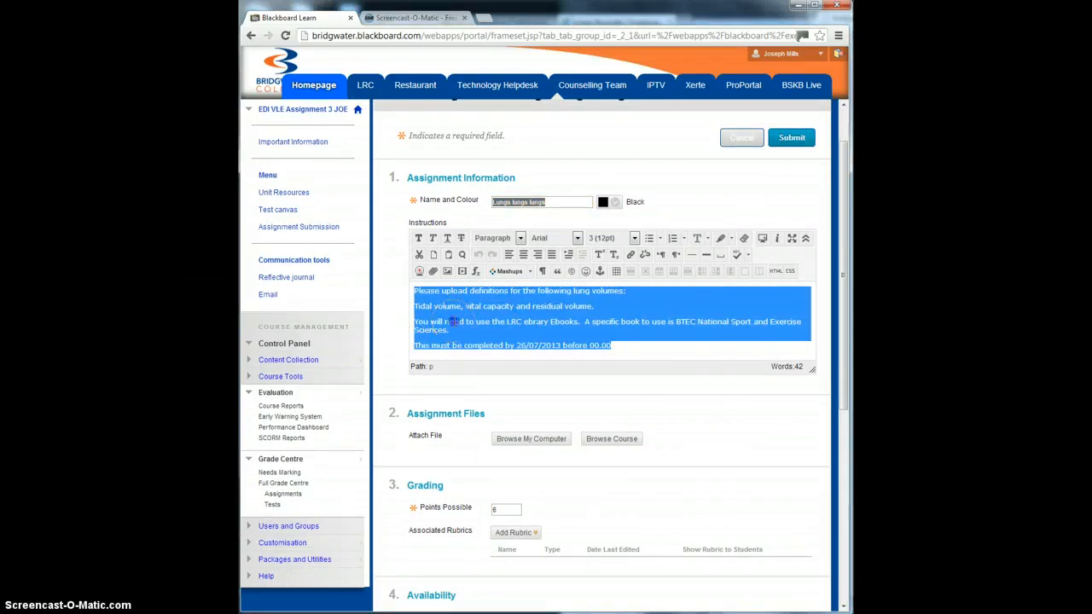
left_click_drag(613, 345, 518, 344)
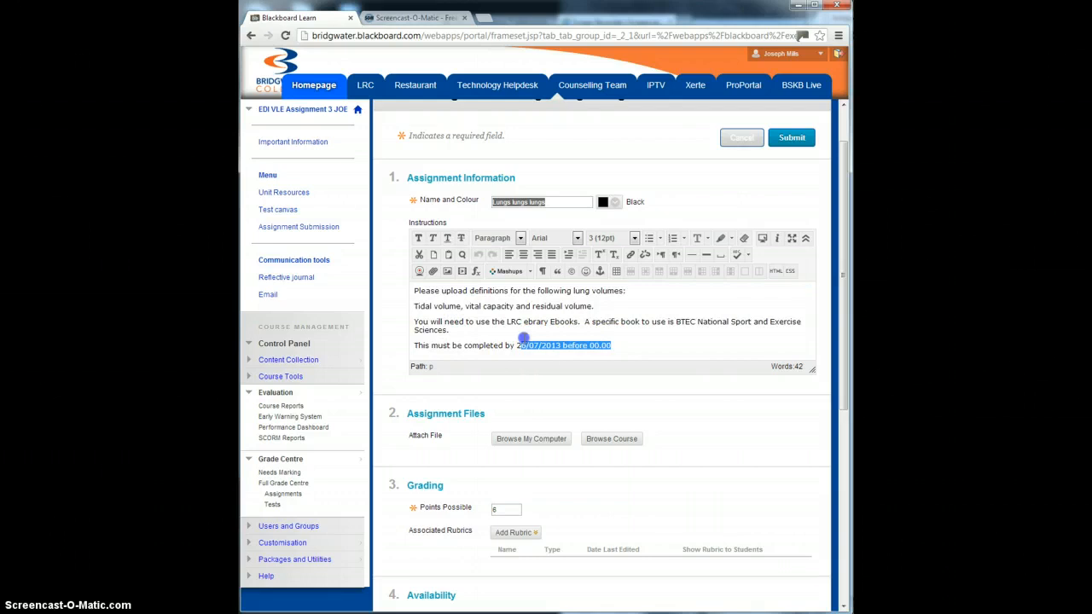
left_click(616, 346)
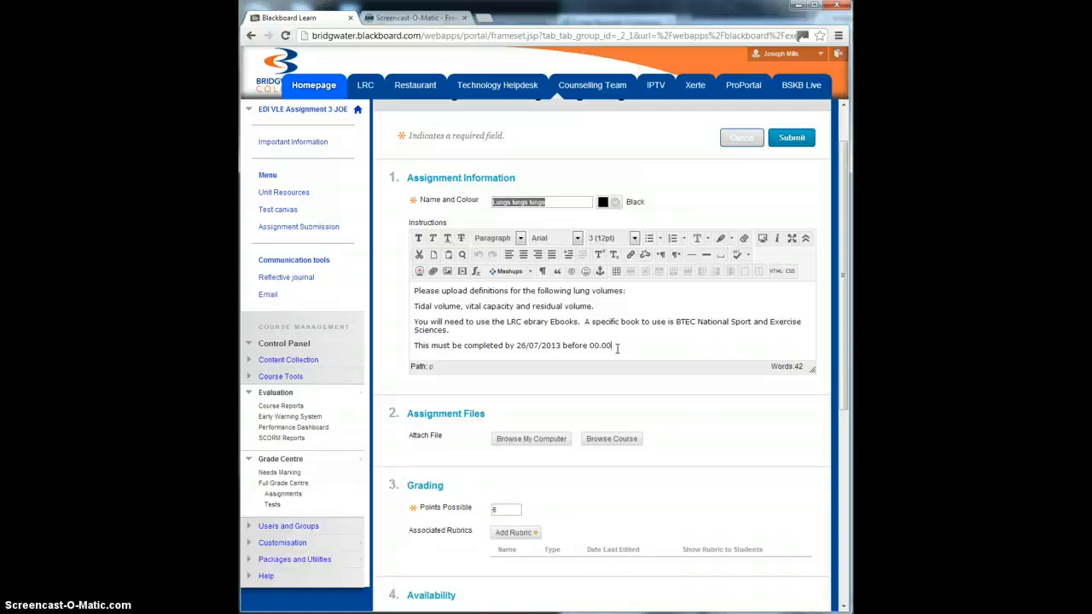
Step: Review the assignment's points possible, availability, due date and recipient settings, and submit the assignment form
scroll(626, 407, "down", 2)
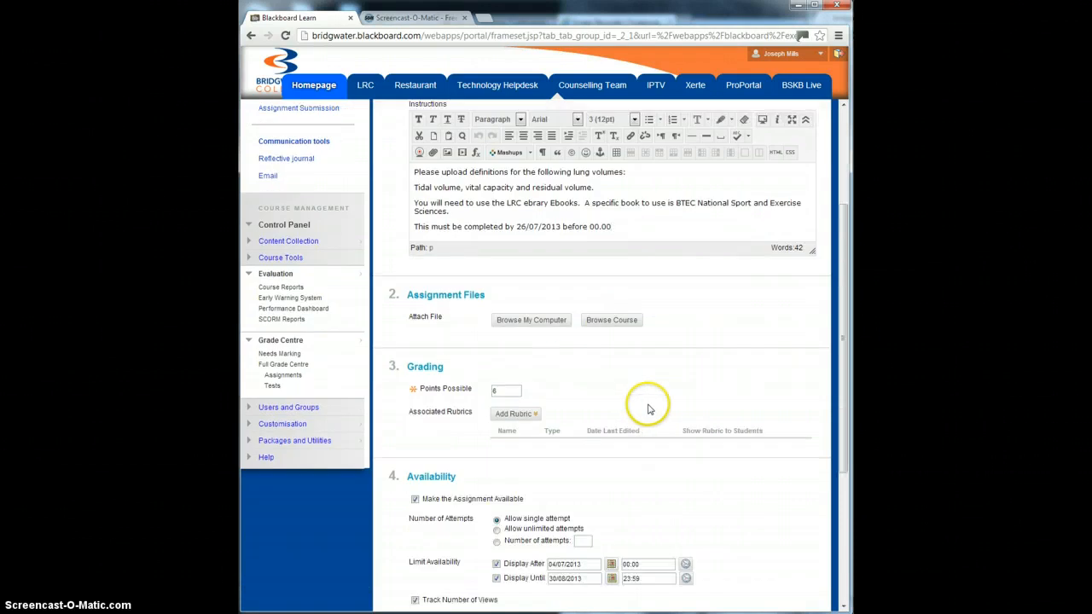
left_click(507, 389)
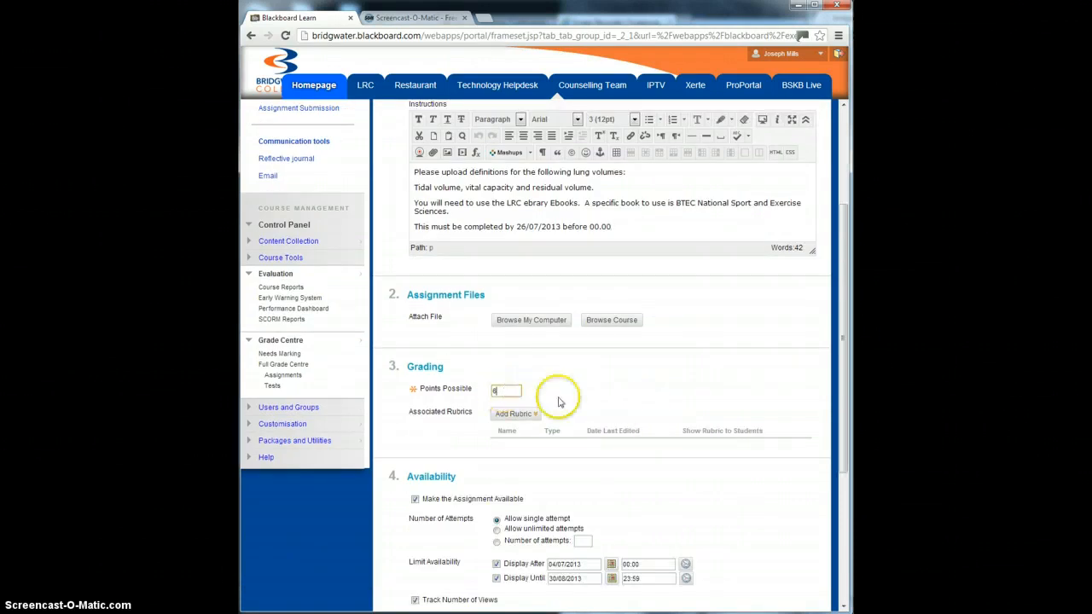
scroll(683, 378, "down", 2)
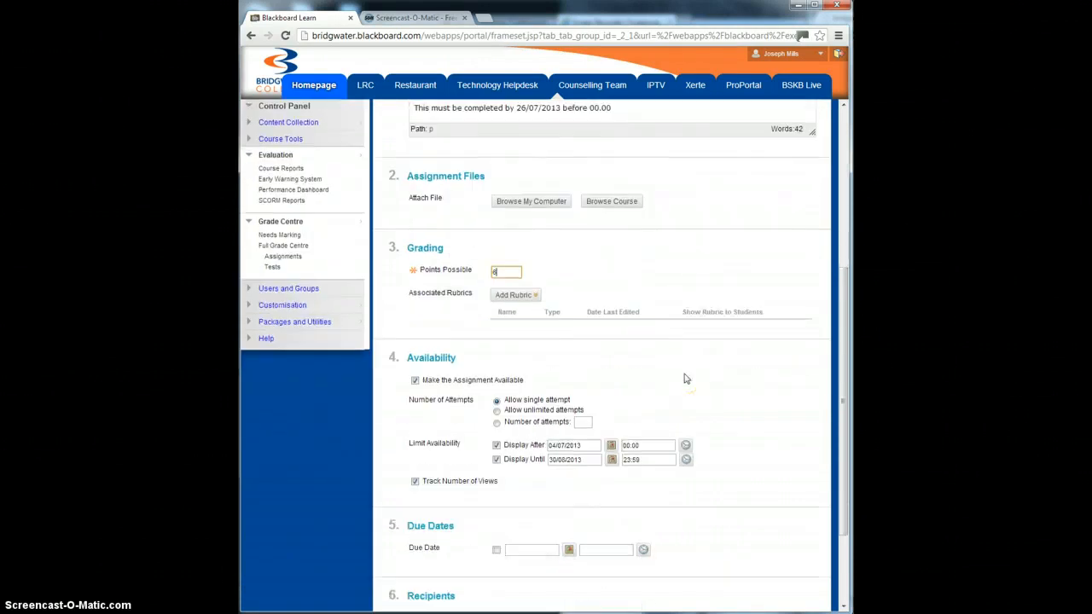
scroll(685, 378, "up", 1)
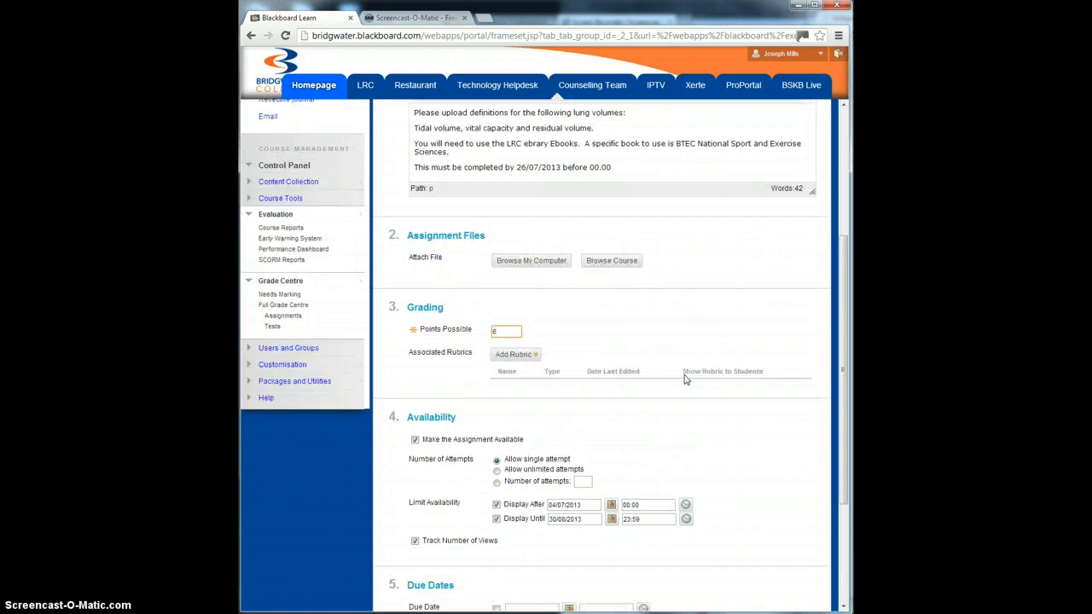
scroll(684, 380, "down", 2)
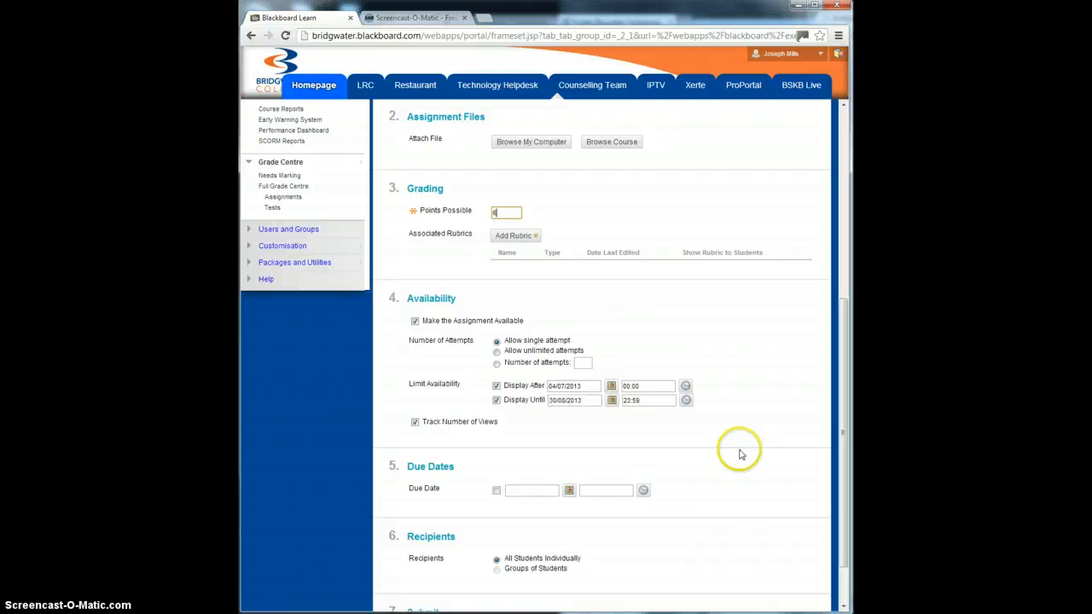
scroll(738, 452, "down", 2)
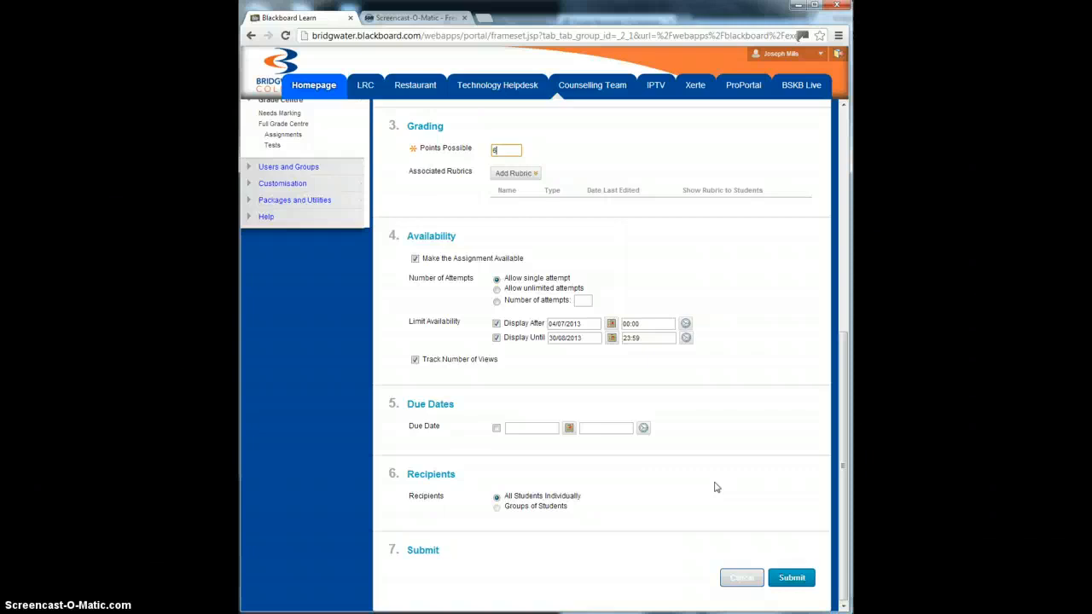
left_click(789, 578)
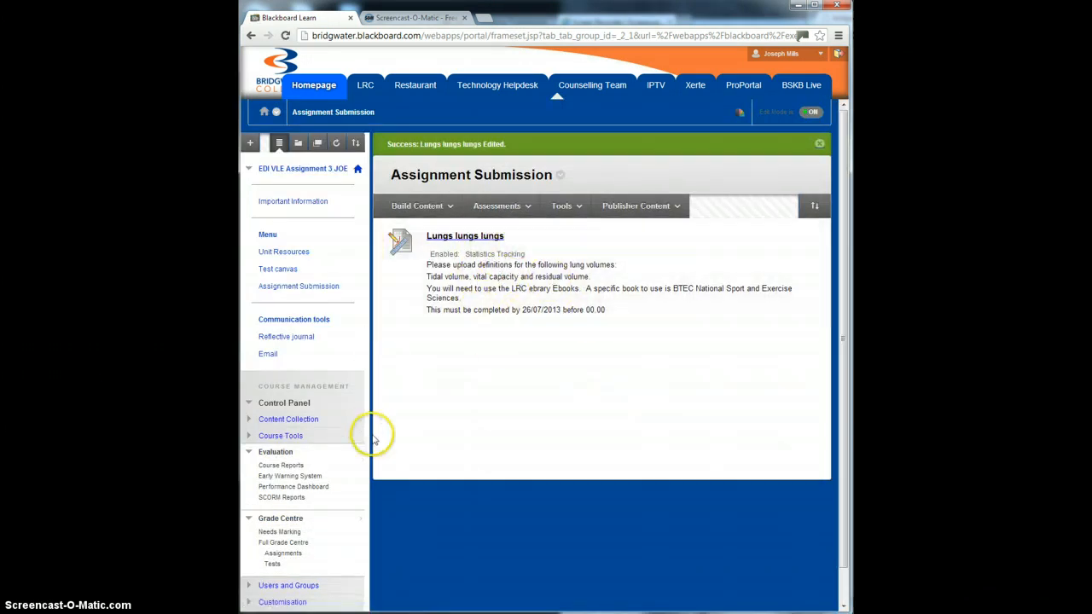
Step: Open the Assignments view of the Grade Centre and check the options available in the students' Availability cells
scroll(401, 457, "down", 1)
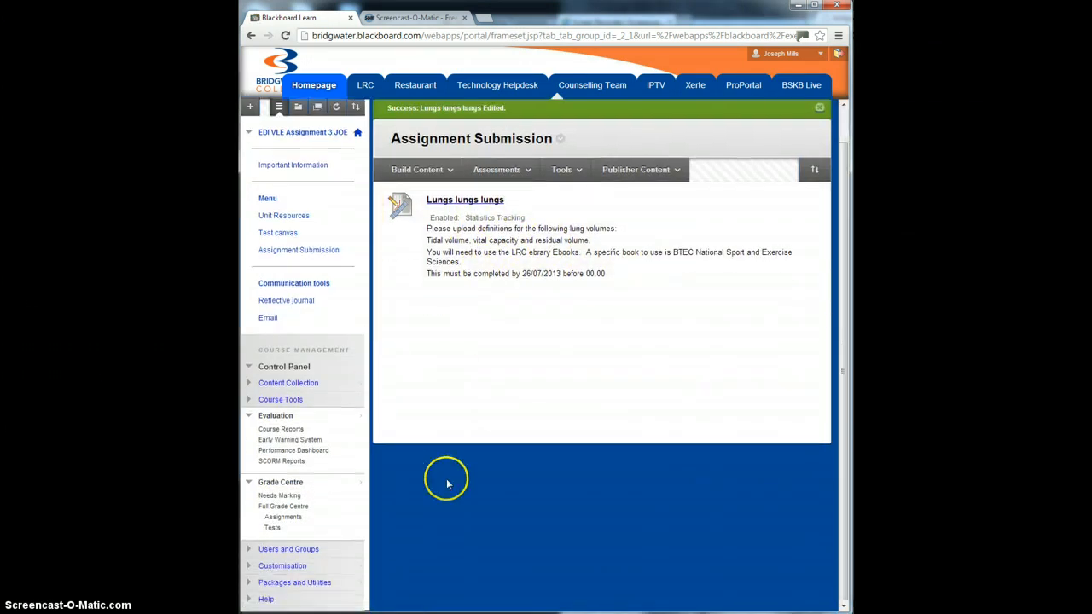
left_click(278, 519)
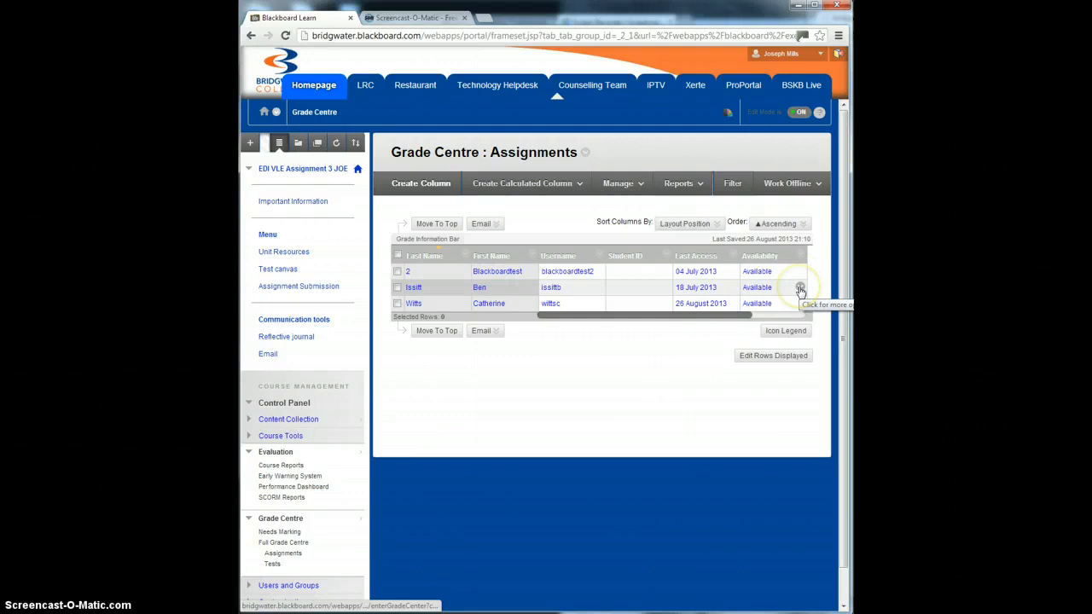
left_click(800, 291)
left_click(577, 407)
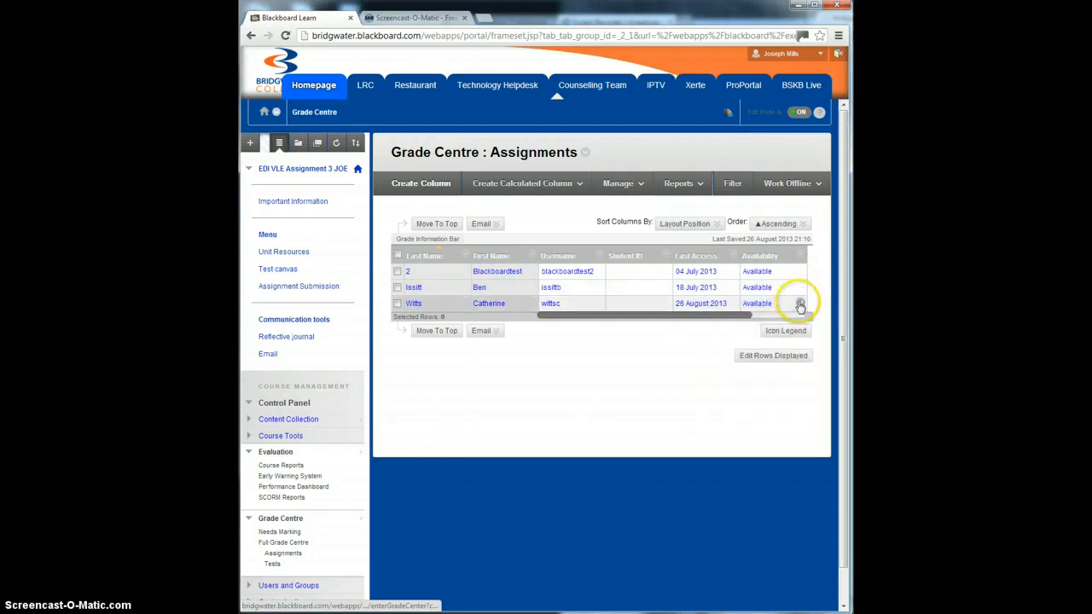
left_click(800, 305)
left_click(643, 357)
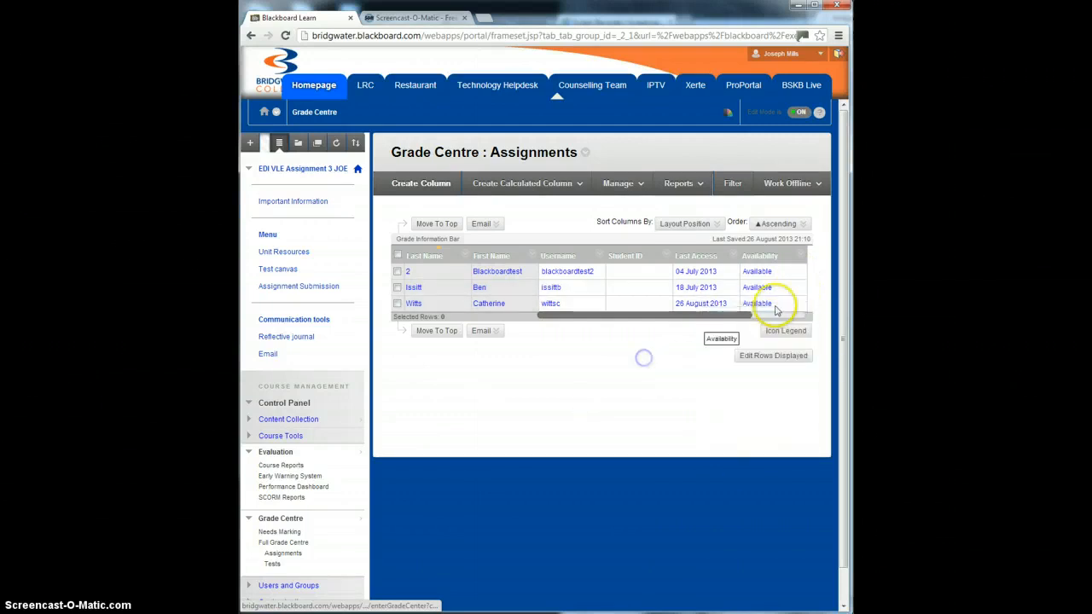
left_click(800, 289)
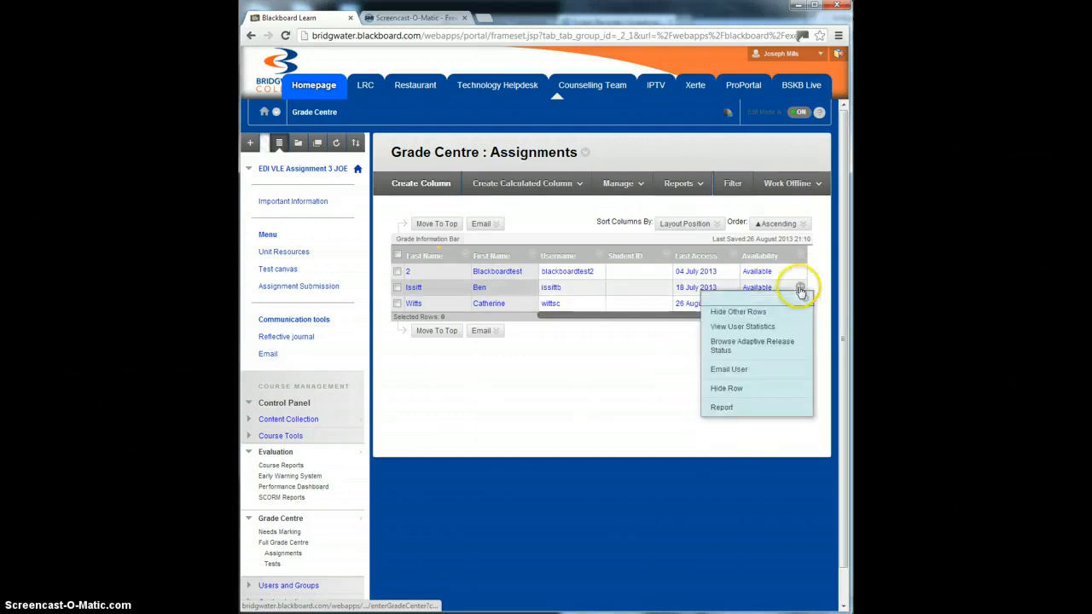
left_click(597, 385)
left_click(751, 287)
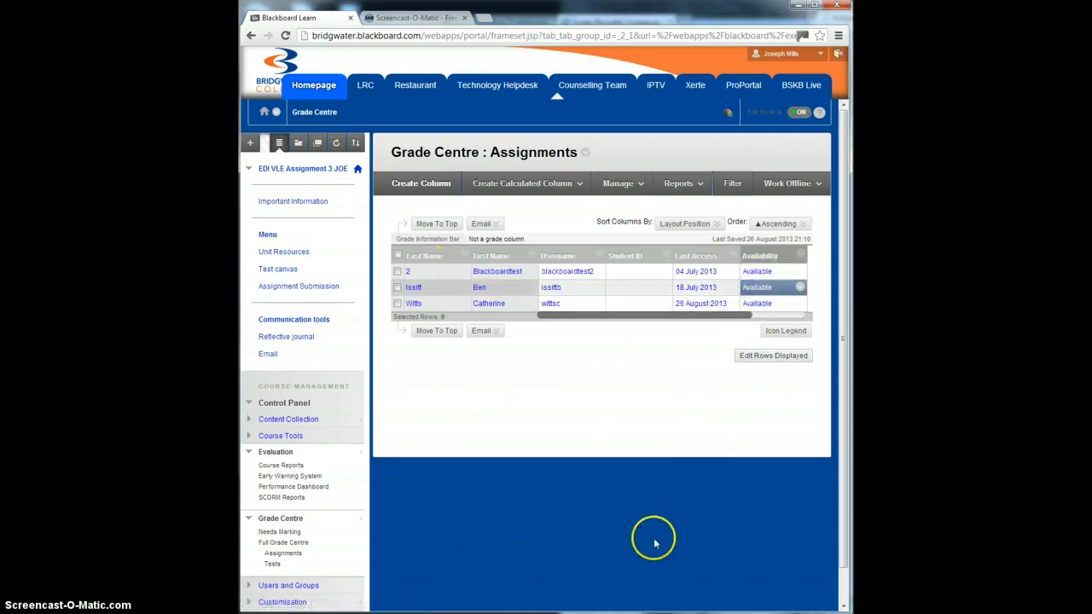
Step: Open the student's 18/07/13 attempt from the "Lungs lungs lungs" grade column
left_click(780, 314)
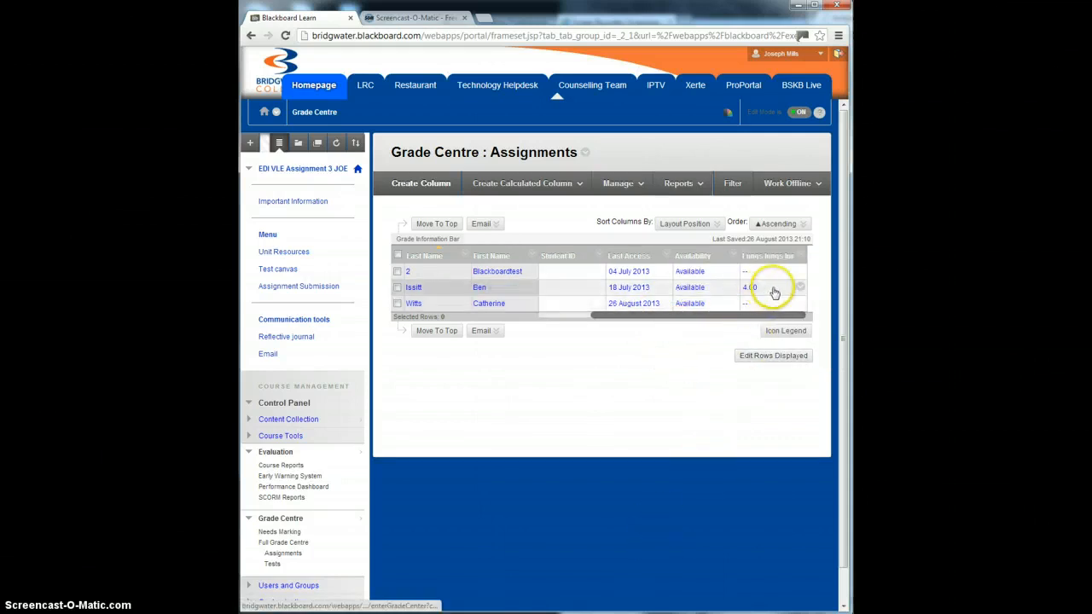
left_click(798, 288)
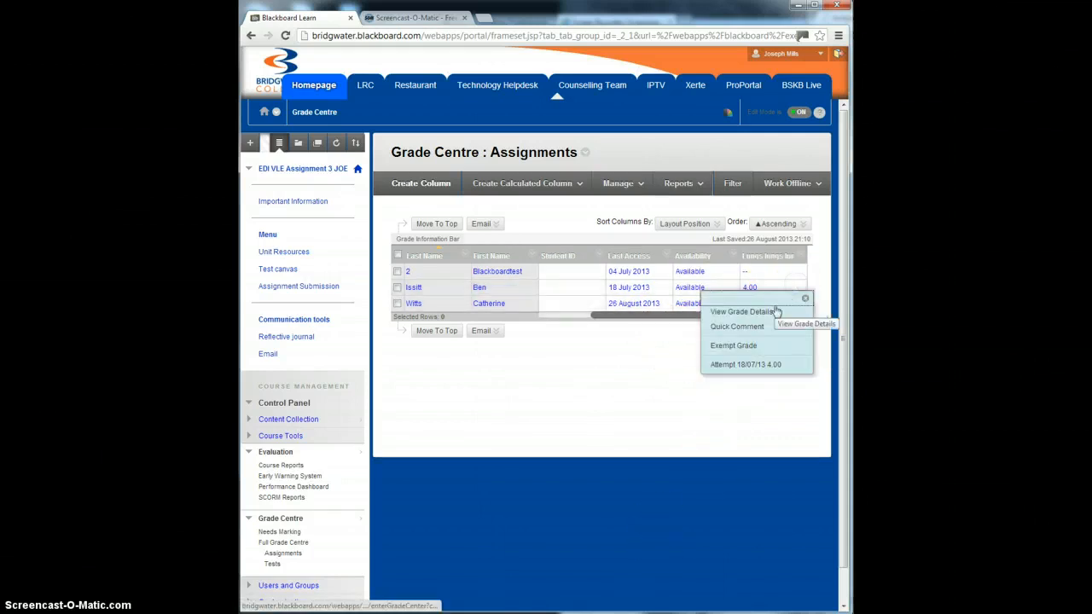
left_click(736, 365)
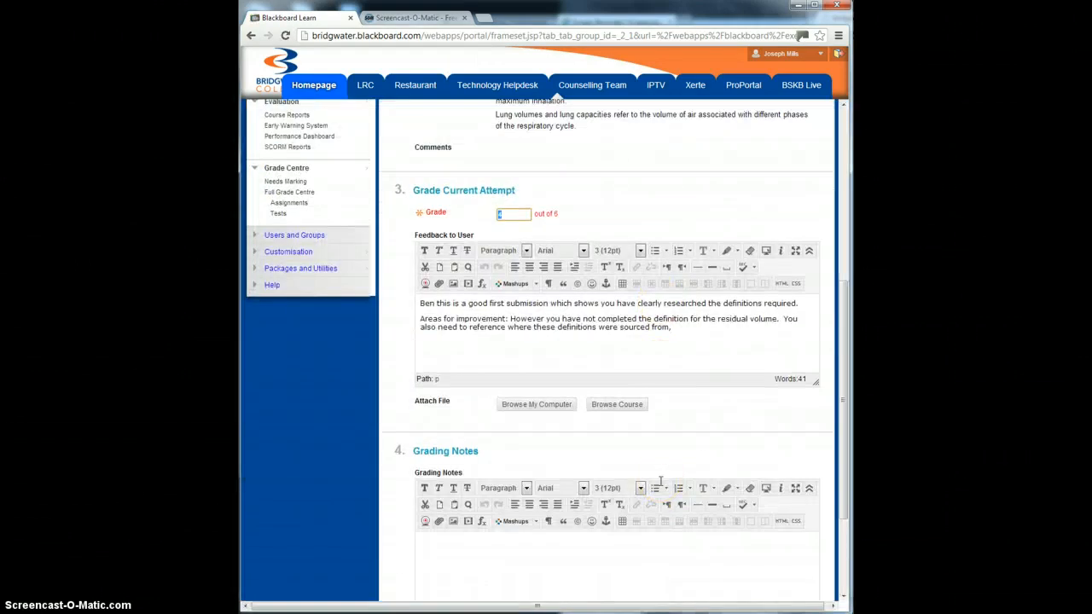
Step: Review the attempt's grade, the written feedback with areas for improvement, and the student's submitted lung volume definitions
scroll(660, 480, "up", 1)
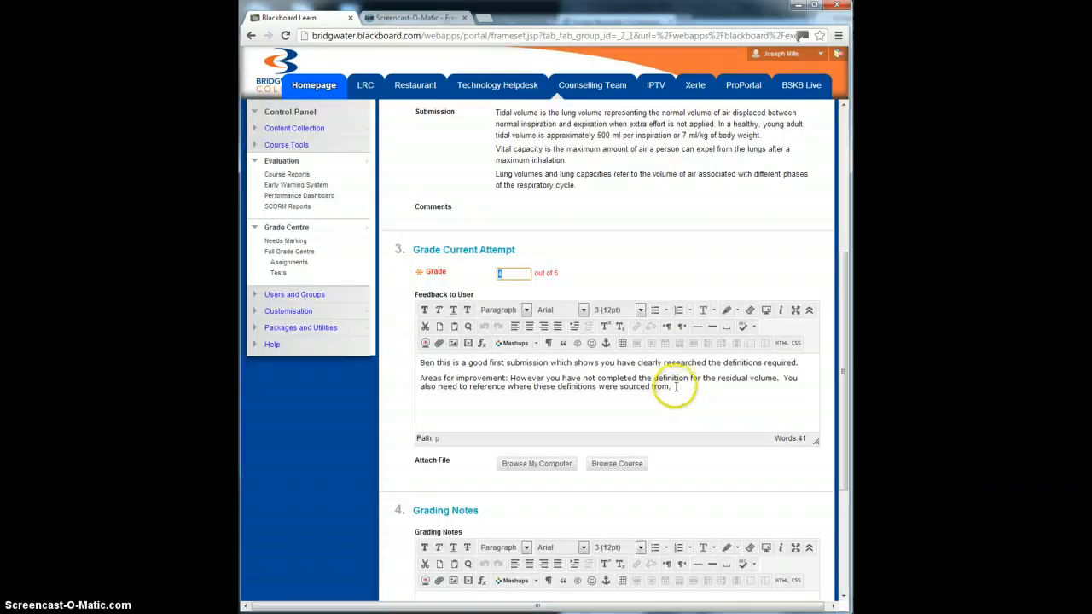
left_click_drag(516, 377, 411, 365)
left_click(450, 399)
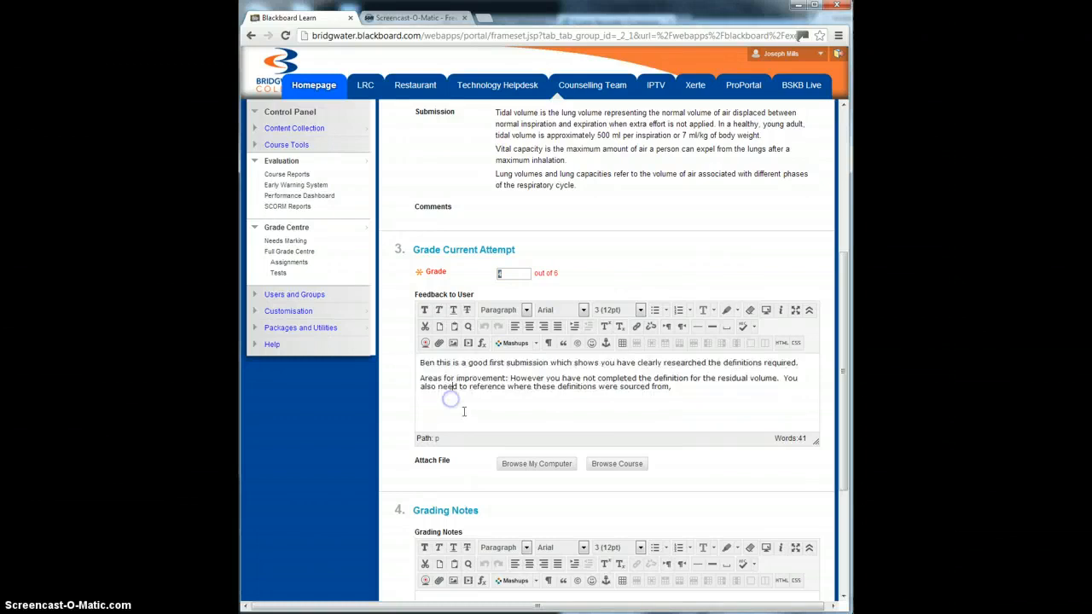
scroll(510, 419, "down", 3)
scroll(515, 420, "up", 6)
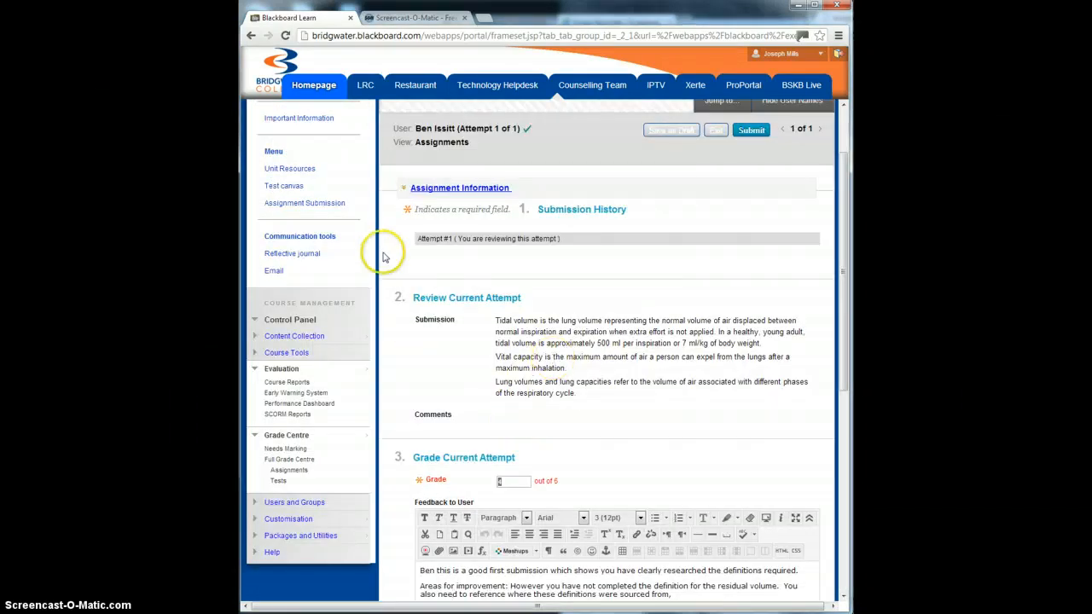
scroll(526, 426, "up", 2)
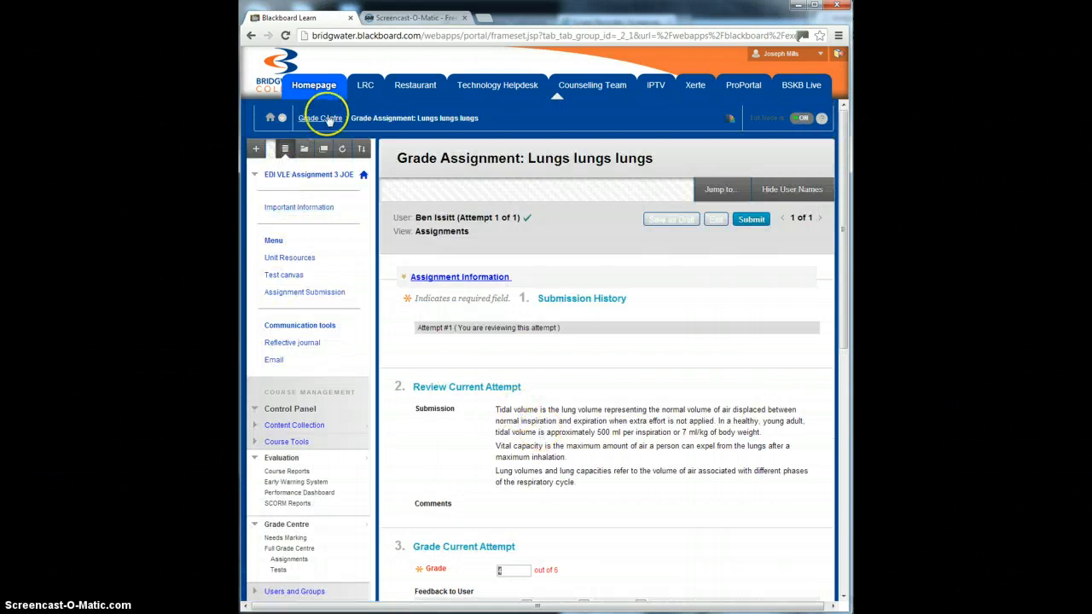